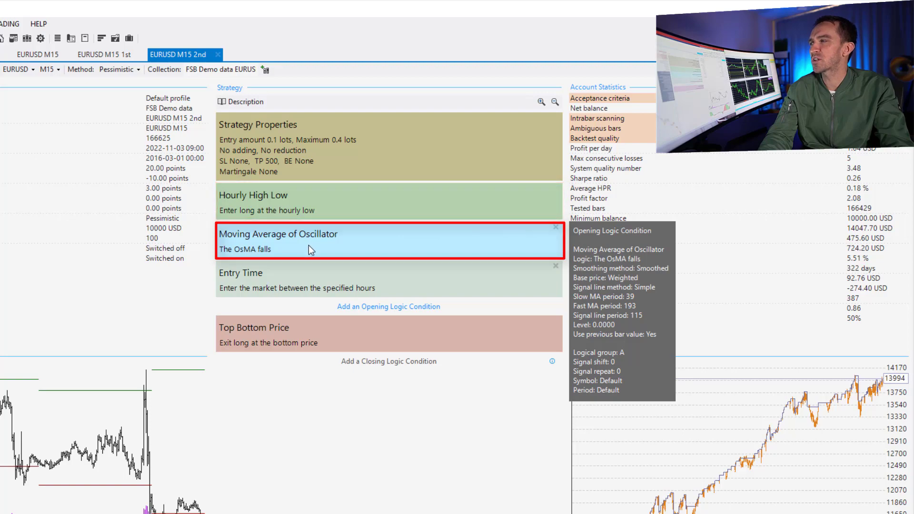
- Open the Entry Time condition, which allows entries from hour 1 to 23
left_click(313, 284)
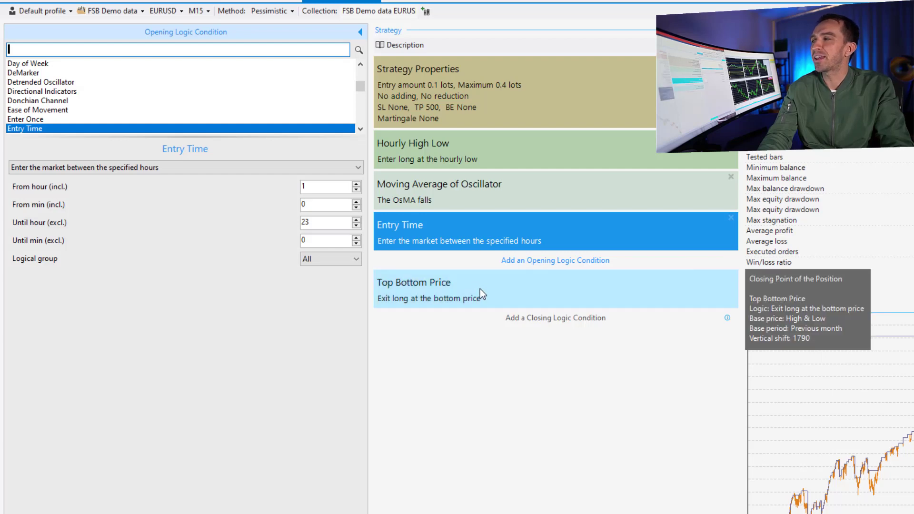
- View the Top Bottom Price exit, then the Moving Average of Oscillator entry settings
left_click(480, 289)
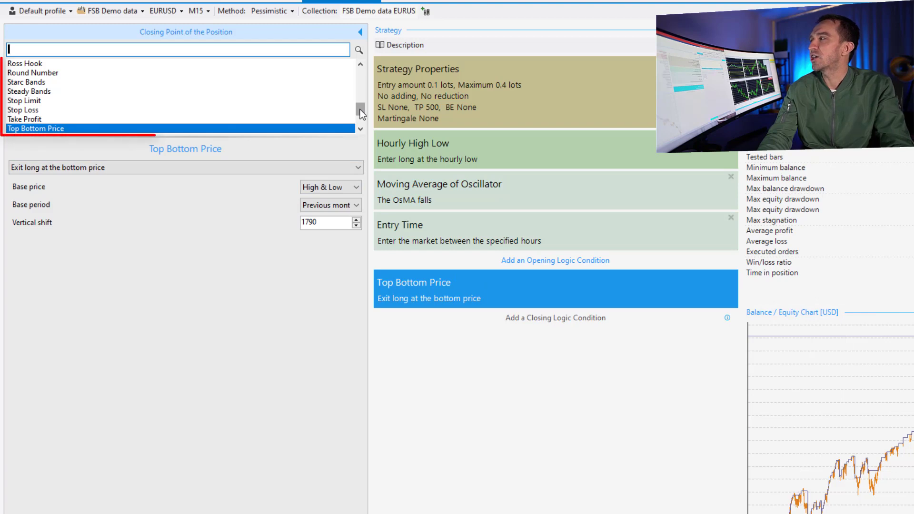
left_click_drag(360, 109, 365, 86)
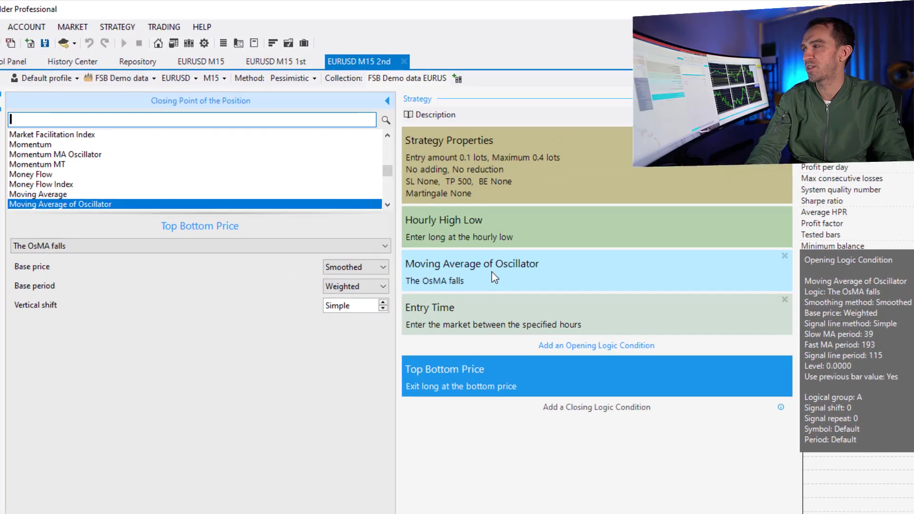
left_click(492, 272)
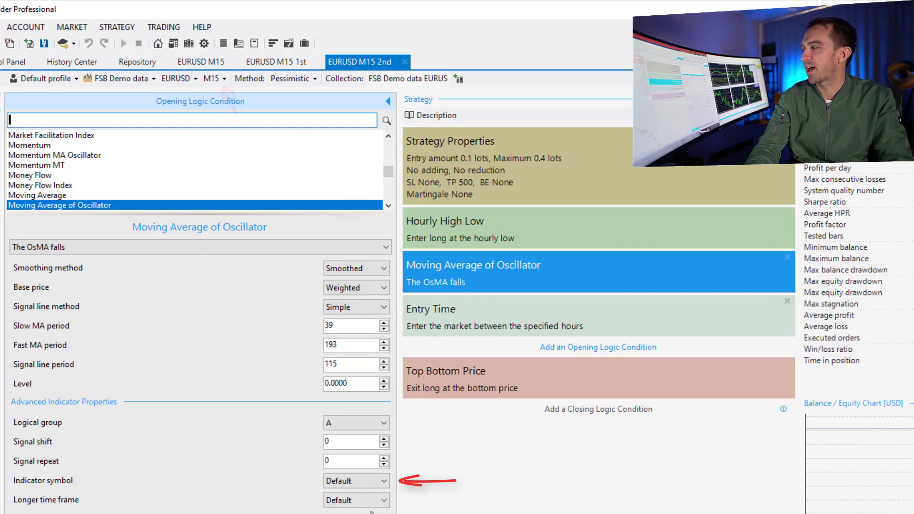
- Add a Moving Average entry condition with an H1 longer time frame and period 5
left_click(556, 348)
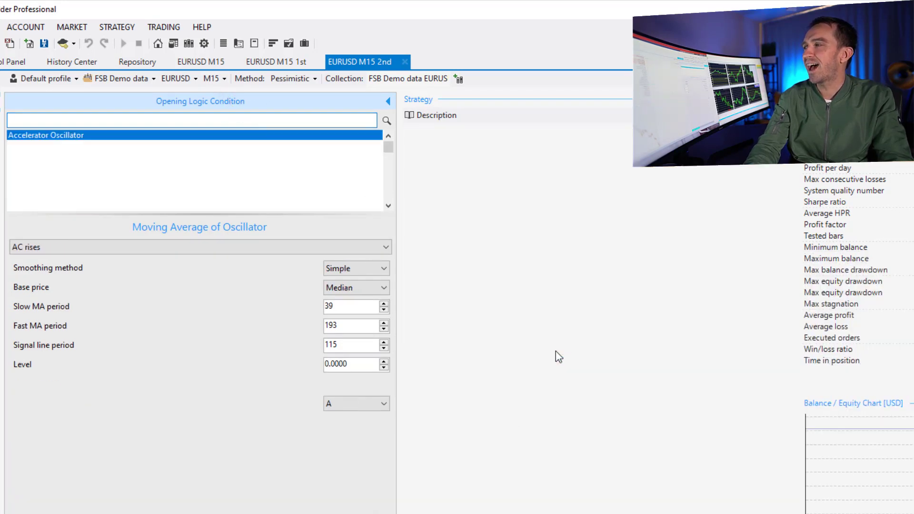
key("m")
key("o")
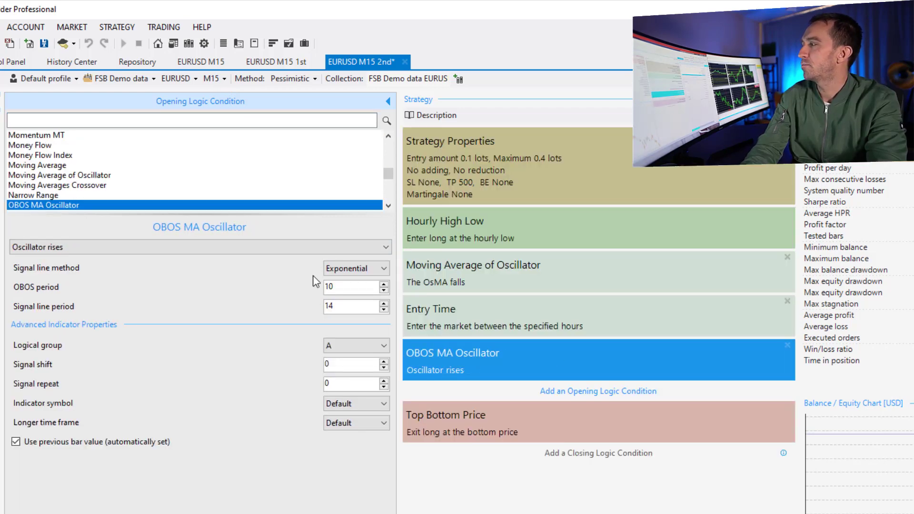
key("v")
left_click(77, 177)
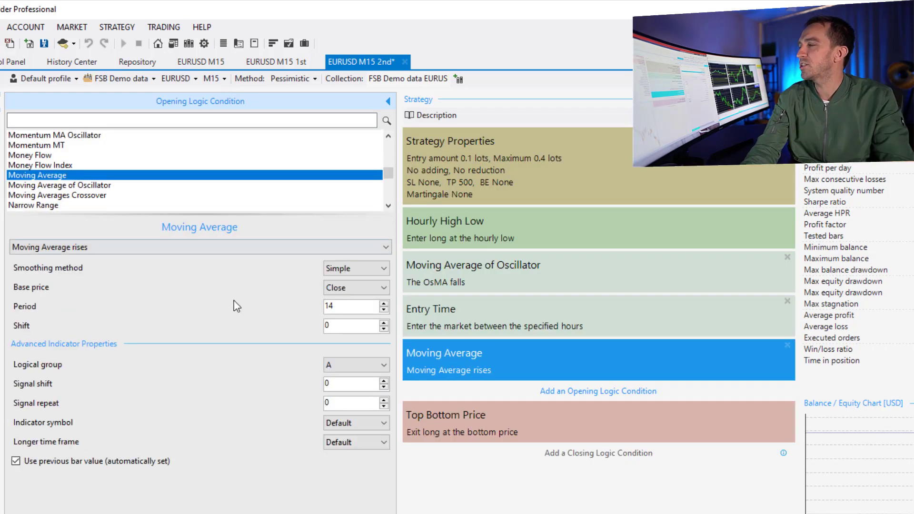
left_click(359, 444)
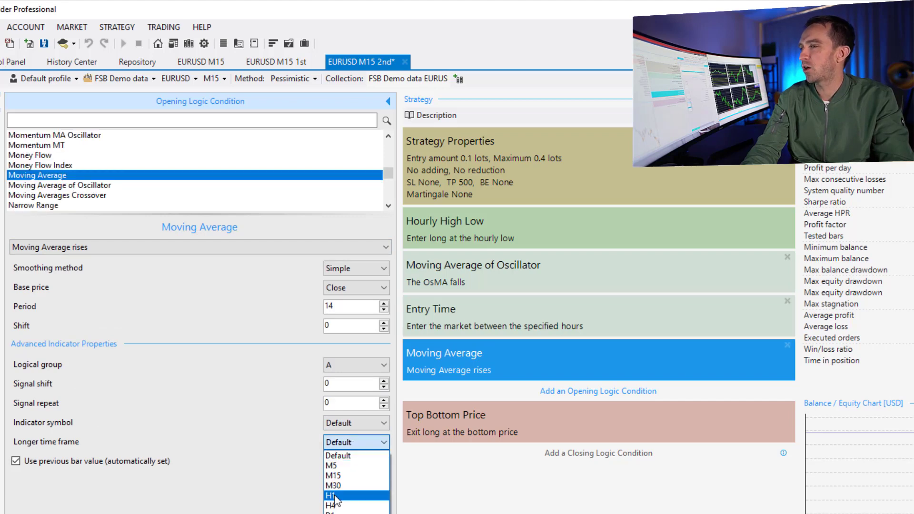
left_click(335, 496)
double_click(331, 307)
type("5")
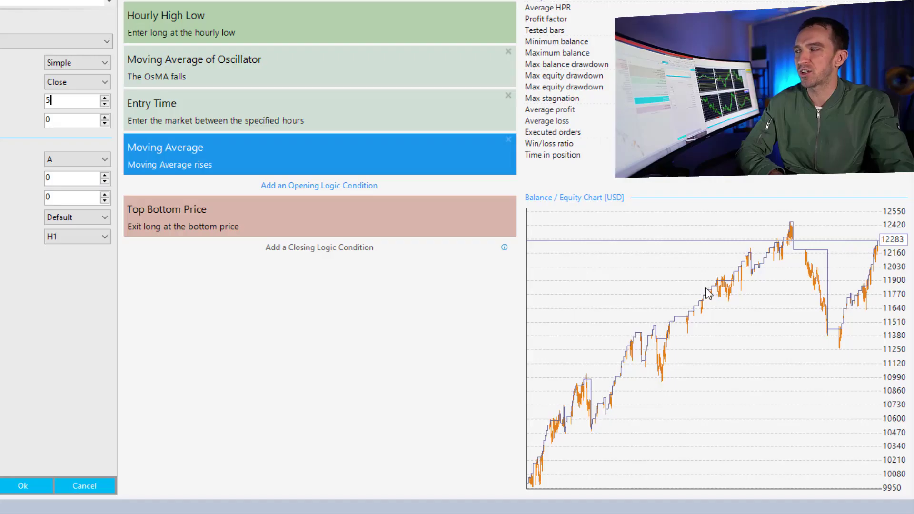
- Delete the newly added Moving Average entry condition
left_click(508, 140)
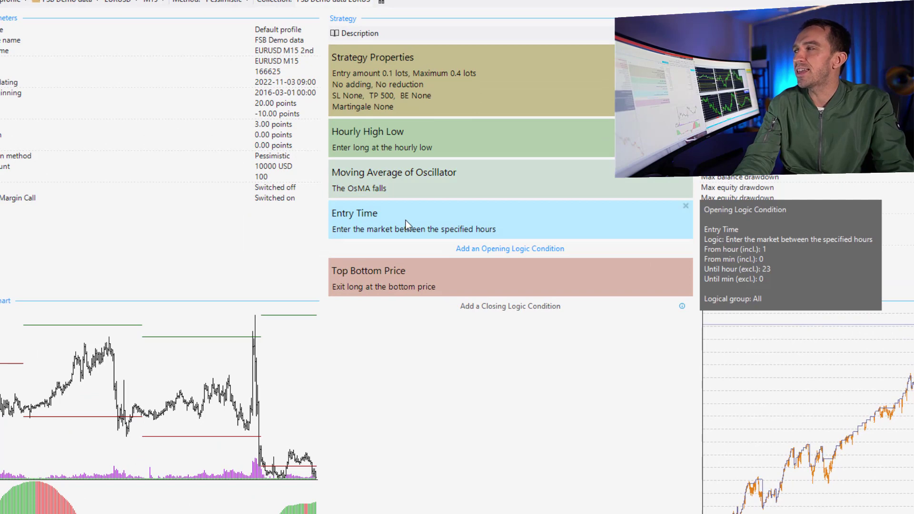
- Change the take profit in Strategy Properties from 500 to 600 points
left_click(411, 95)
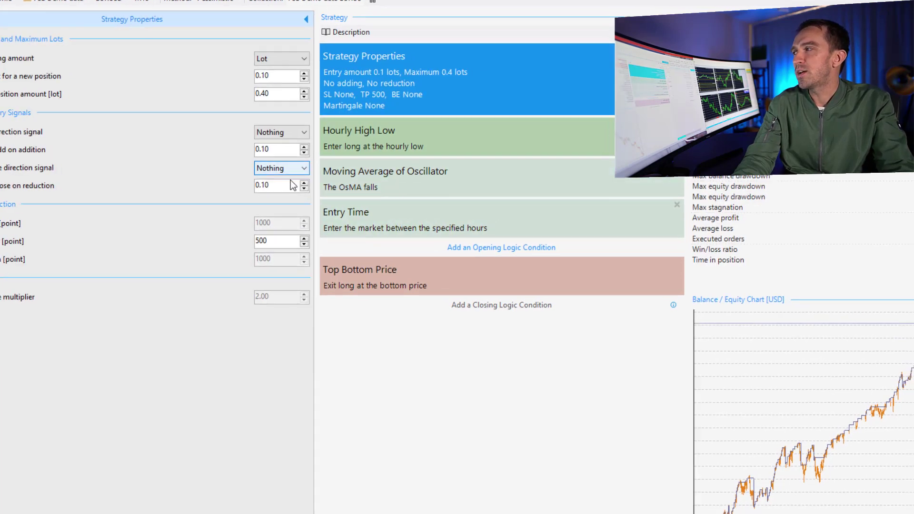
left_click(118, 226)
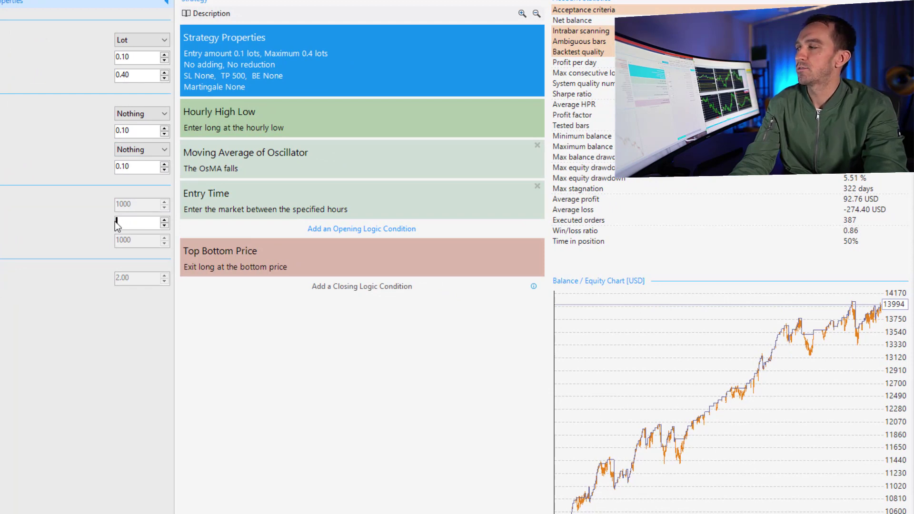
type("5600")
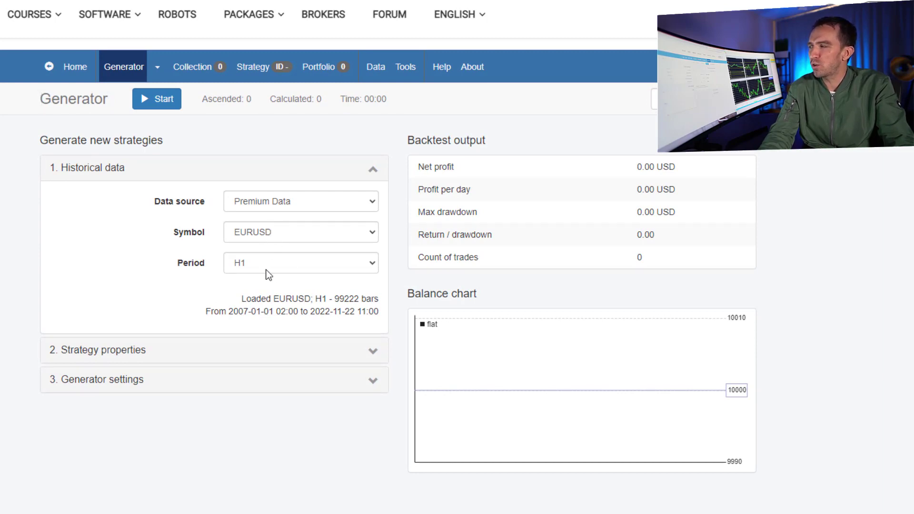
- Set opposite entry signals to Reverse and set the minimum stop loss to 10 pips
left_click(151, 349)
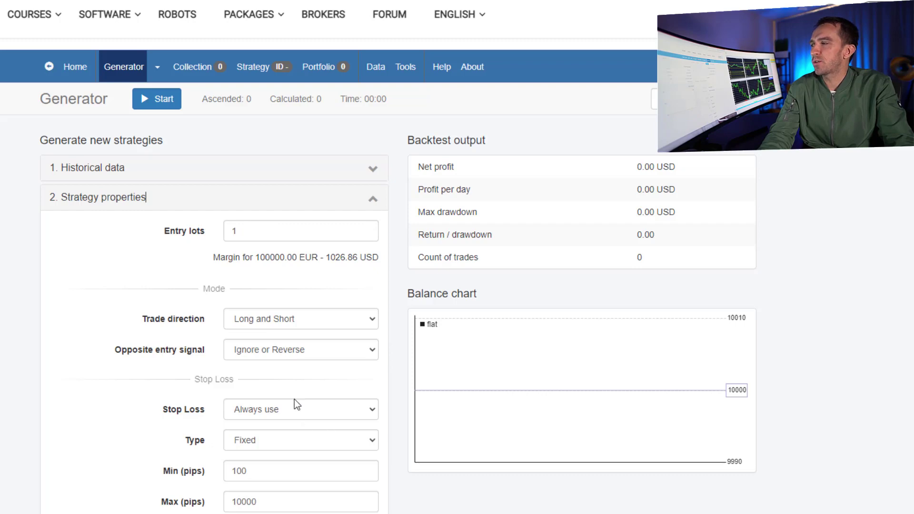
scroll(294, 404, "down", 1)
left_click(279, 316)
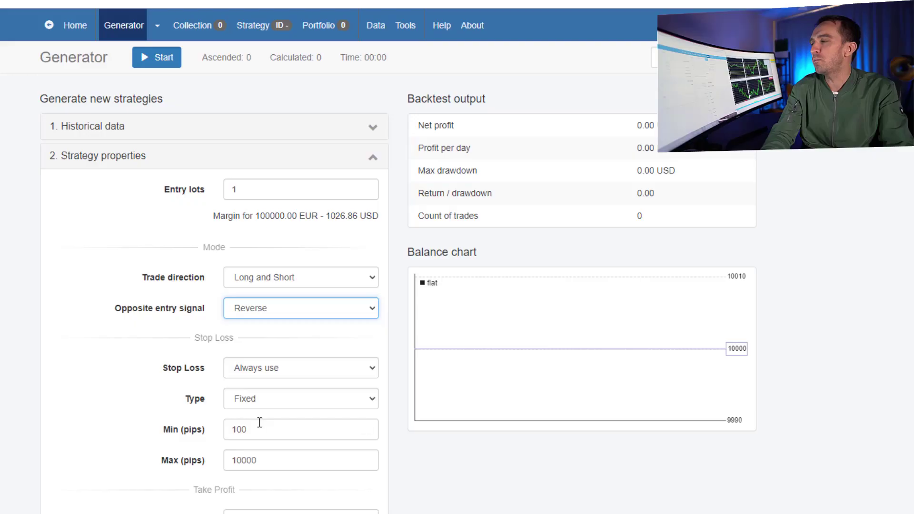
left_click(262, 427)
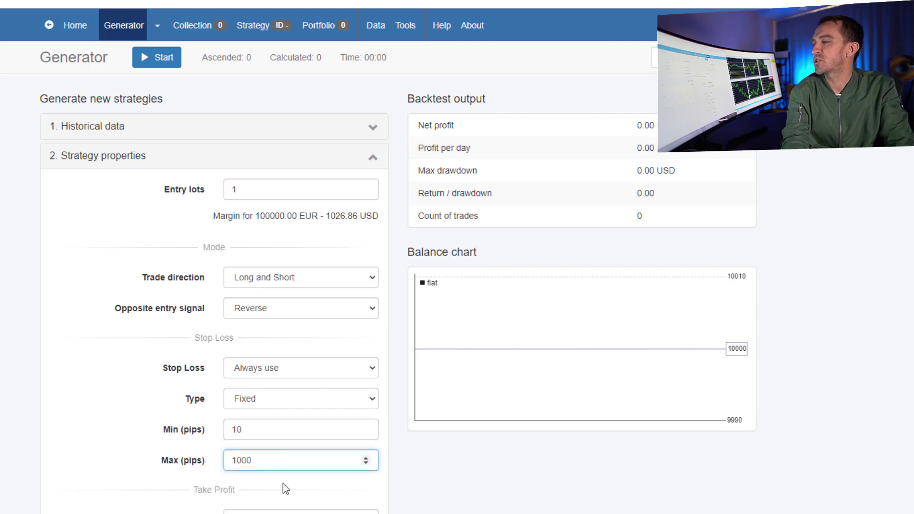
scroll(282, 492, "down", 2)
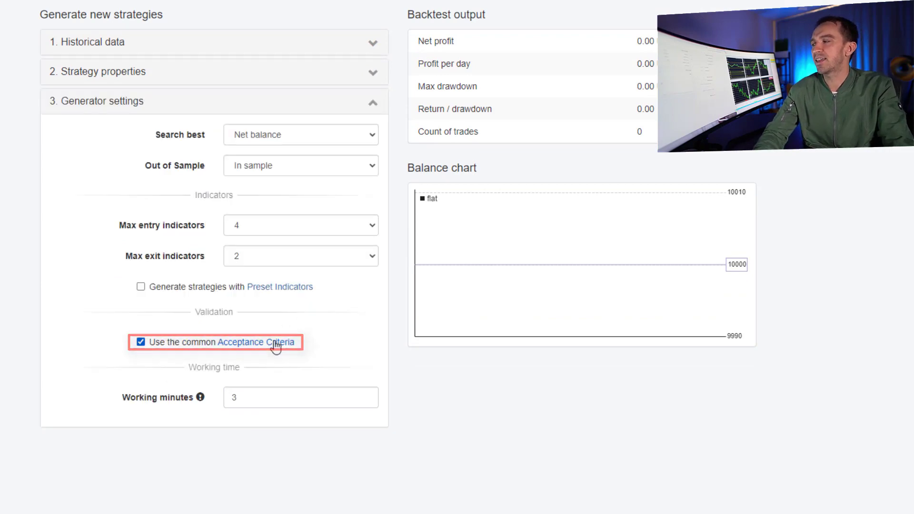
- Check the common acceptance criteria, then start the generator on EURUSD H1 data
left_click(275, 342)
scroll(380, 326, "up", 1)
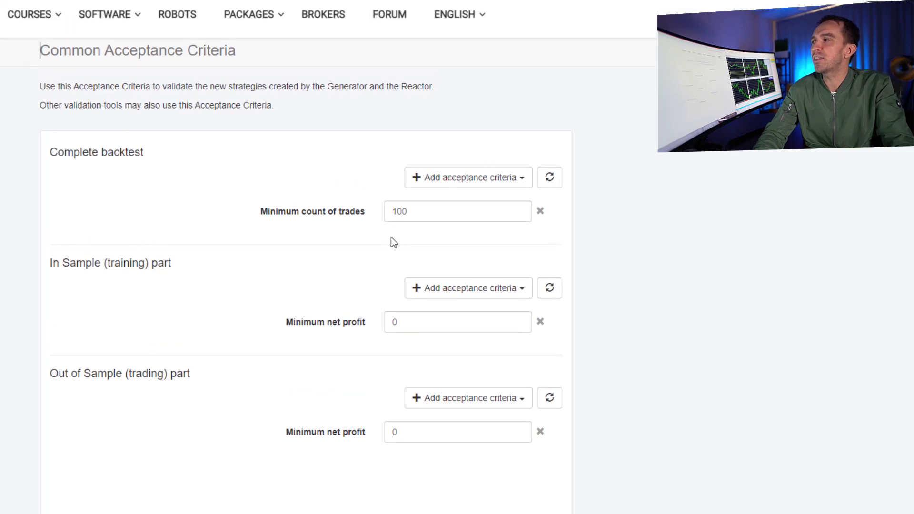
scroll(322, 260, "up", 1)
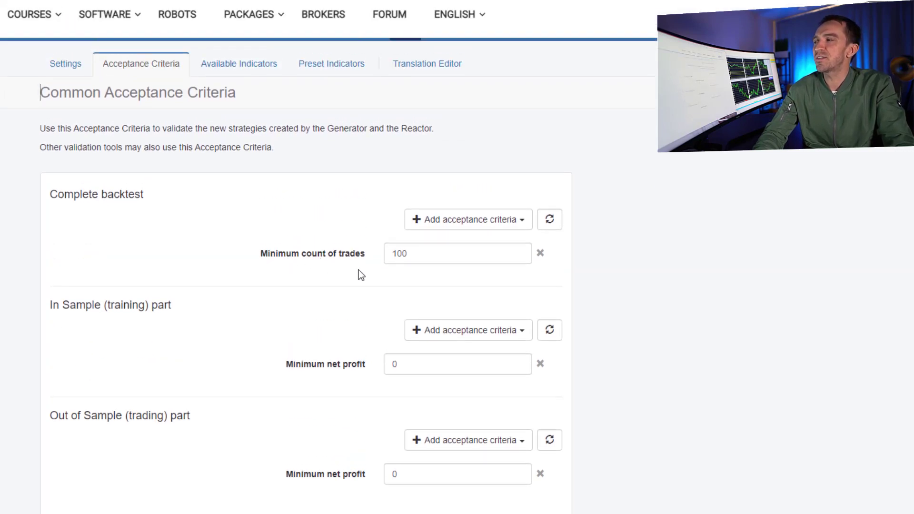
scroll(409, 266, "up", 1)
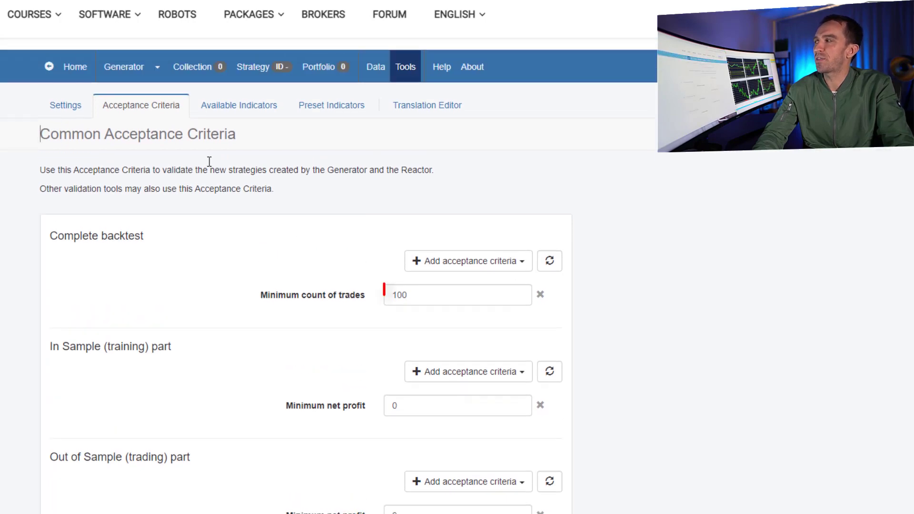
left_click(129, 75)
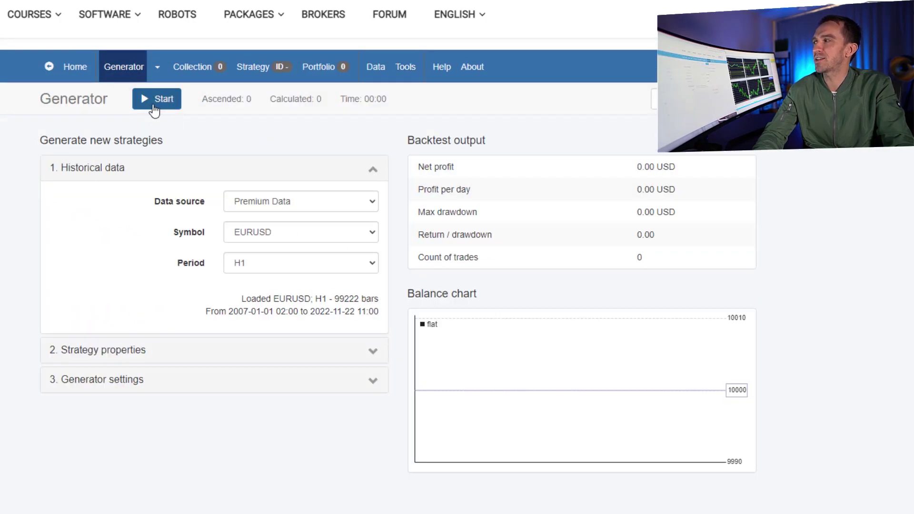
left_click(154, 107)
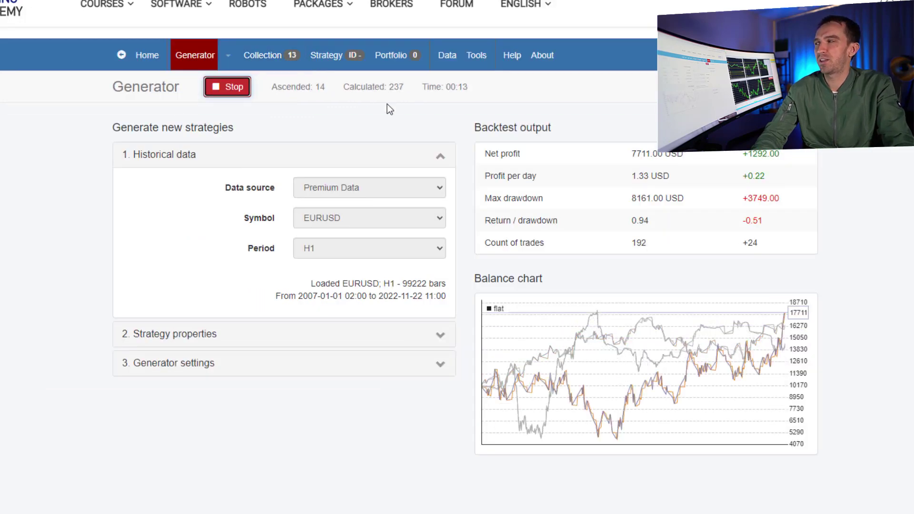
- In the collection, delete strategy 314.1 and load strategy 320.1 into the Editor
left_click(269, 57)
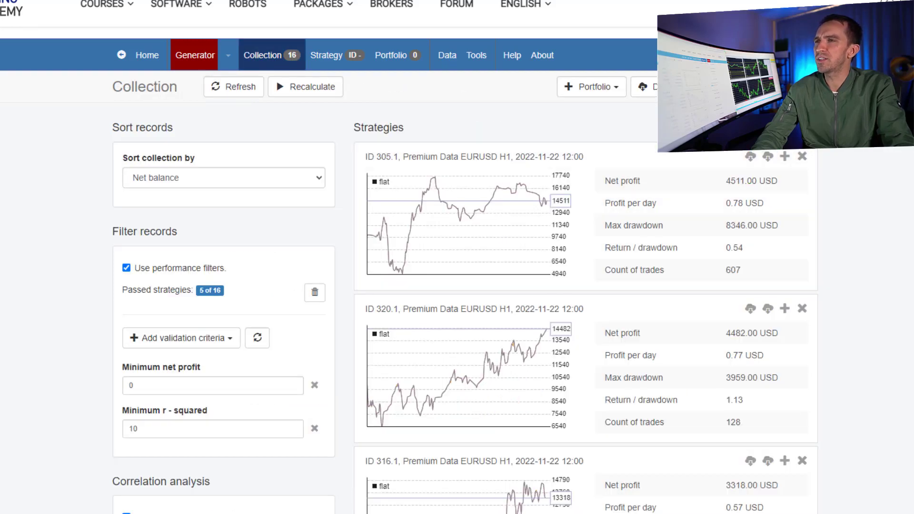
scroll(457, 286, "down", 8)
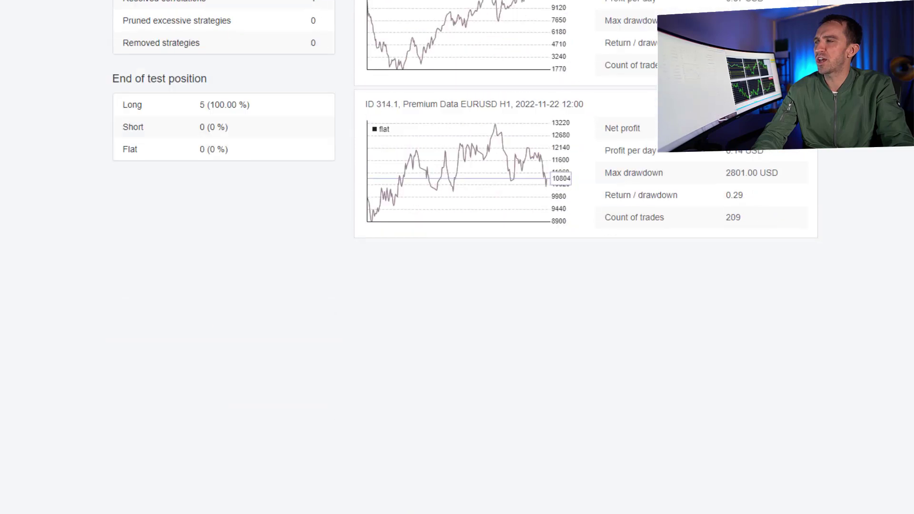
scroll(458, 286, "up", 5)
scroll(457, 286, "up", 3)
scroll(458, 286, "up", 2)
scroll(457, 285, "down", 2)
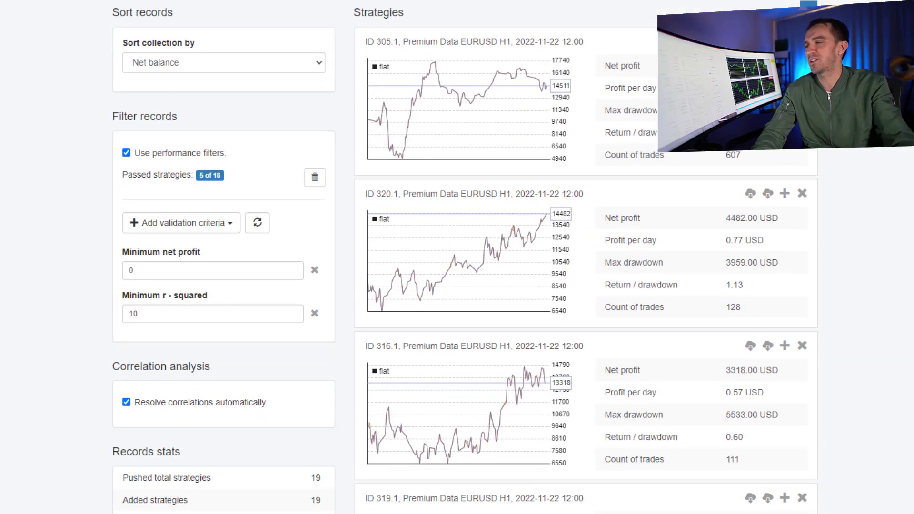
scroll(750, 153, "down", 3)
scroll(735, 285, "down", 3)
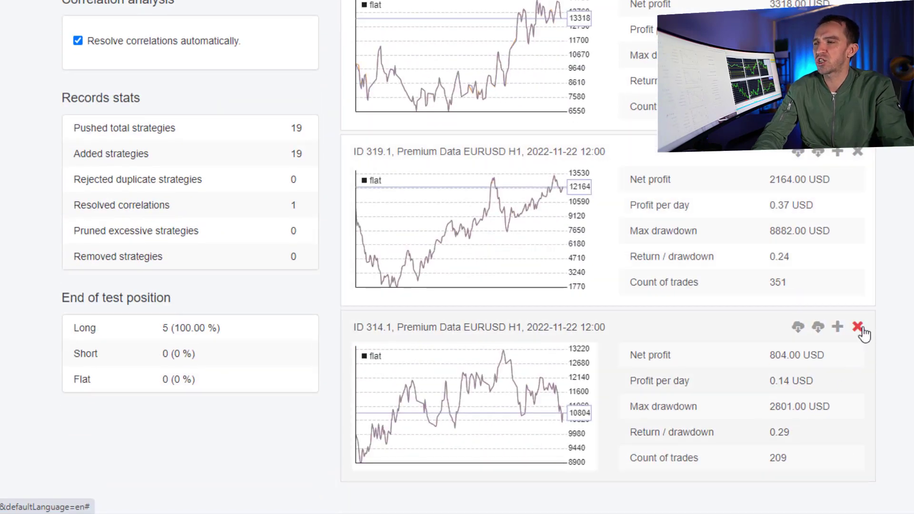
left_click(858, 328)
scroll(865, 347, "up", 3)
scroll(867, 347, "up", 2)
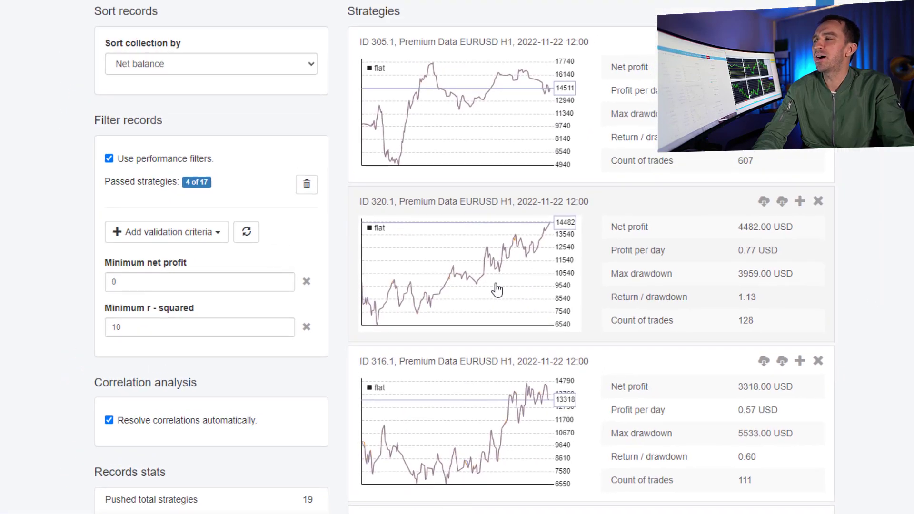
left_click(491, 300)
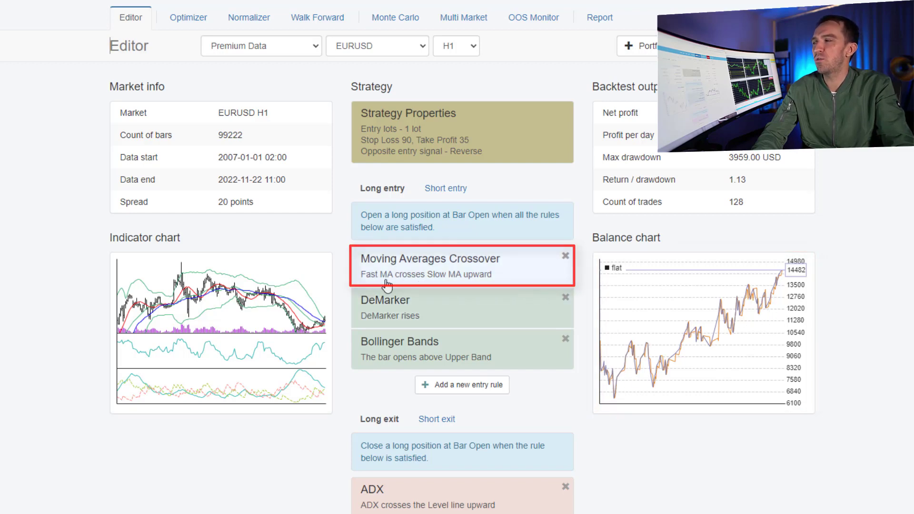
- Inspect the Moving Averages Crossover rule unchanged, then export the strategy as an MT4 Expert Advisor
left_click(406, 284)
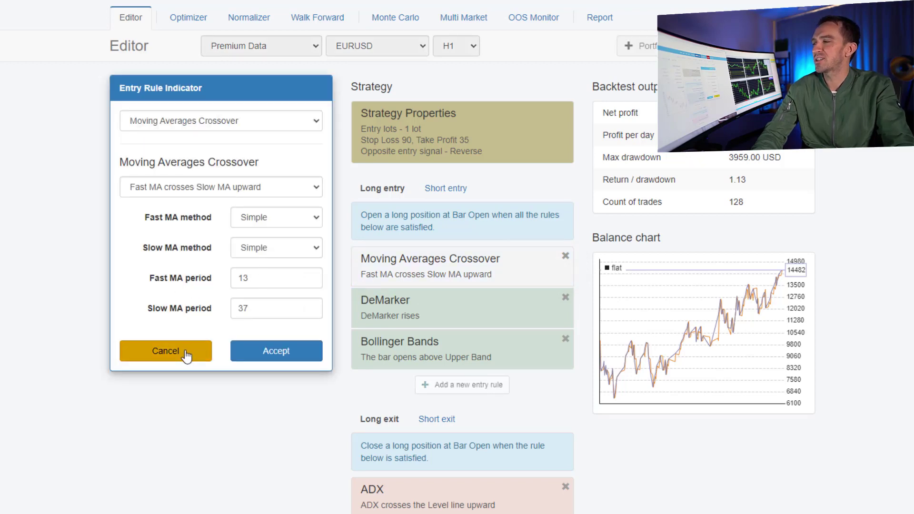
left_click(186, 356)
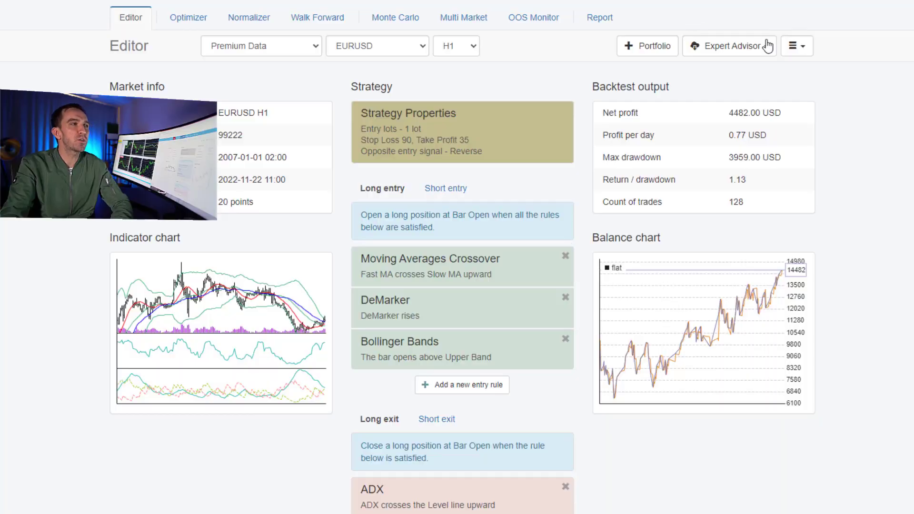
left_click(769, 49)
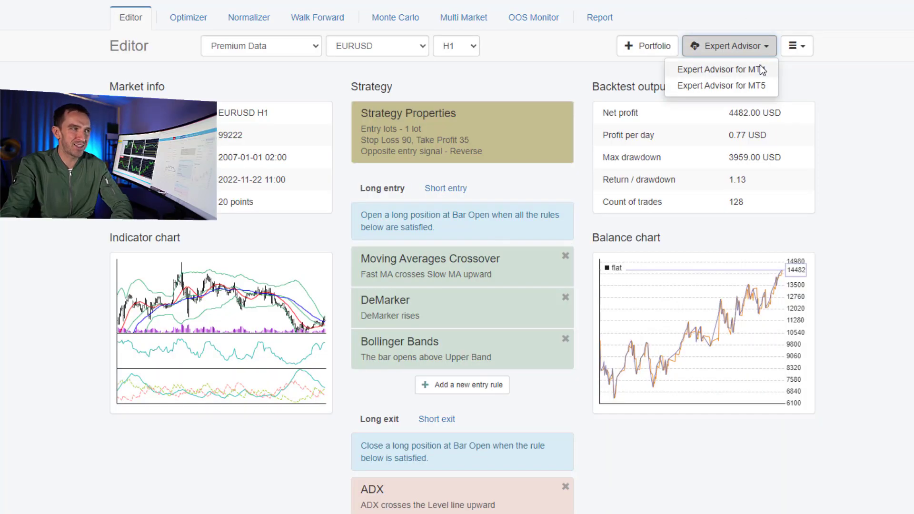
left_click(760, 68)
left_click(751, 53)
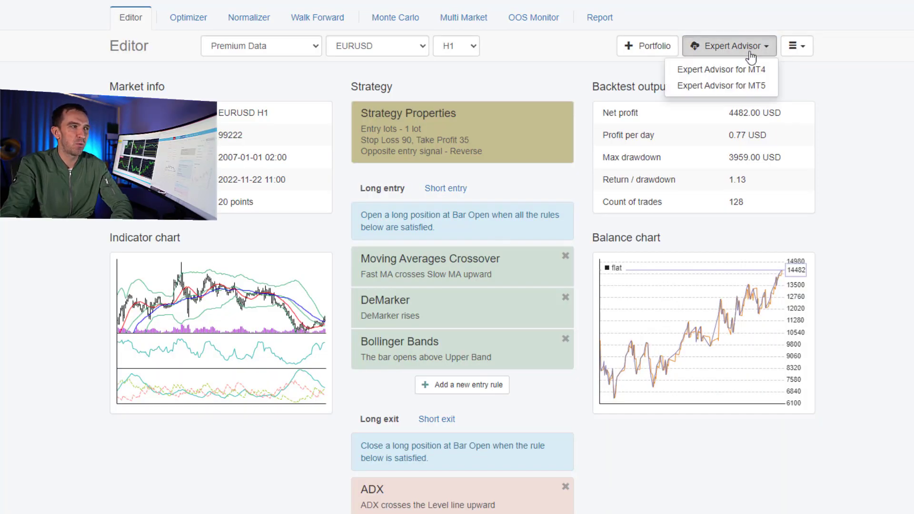
left_click(761, 88)
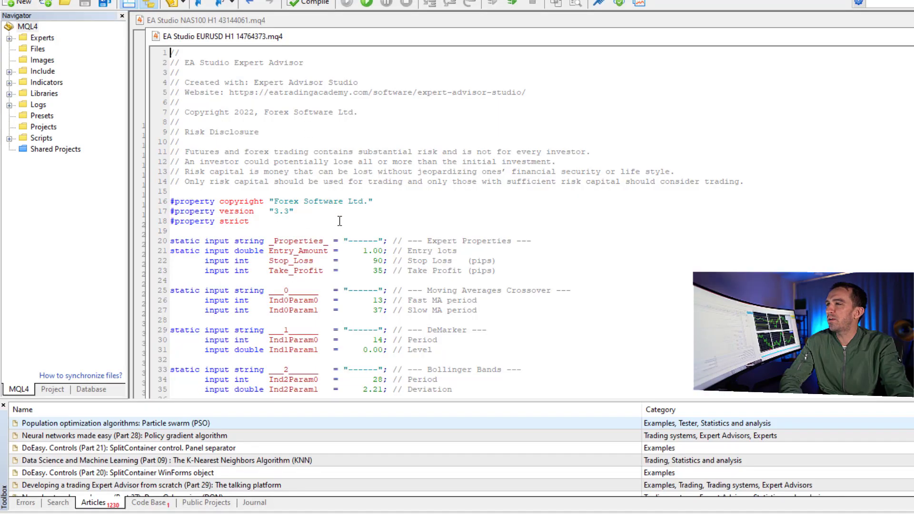
scroll(843, 151, "down", 2)
scroll(822, 167, "down", 2)
scroll(821, 188, "down", 3)
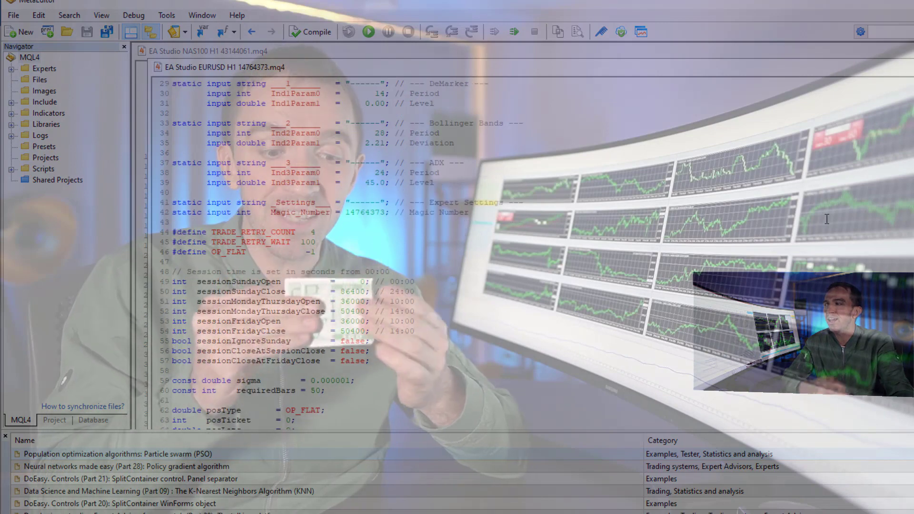
scroll(822, 216, "down", 2)
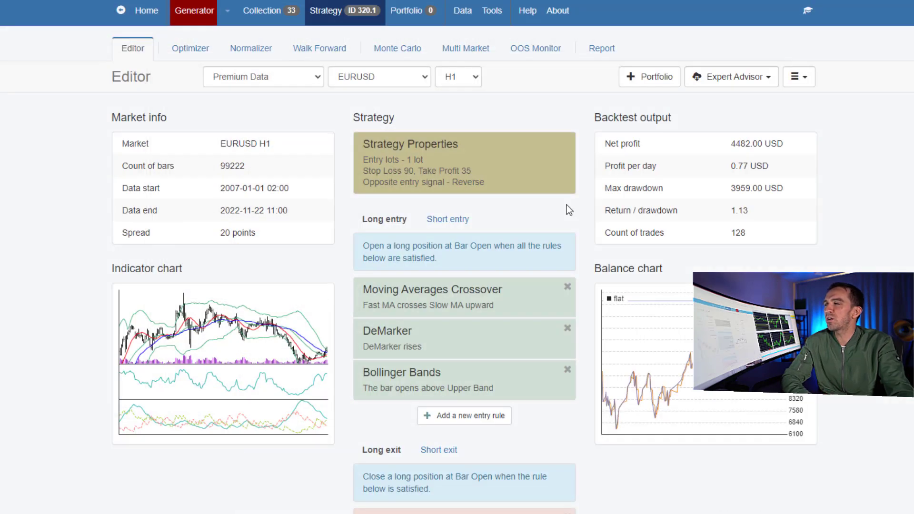
- Switch between Collection and Generator to watch new strategies accumulate
left_click(271, 16)
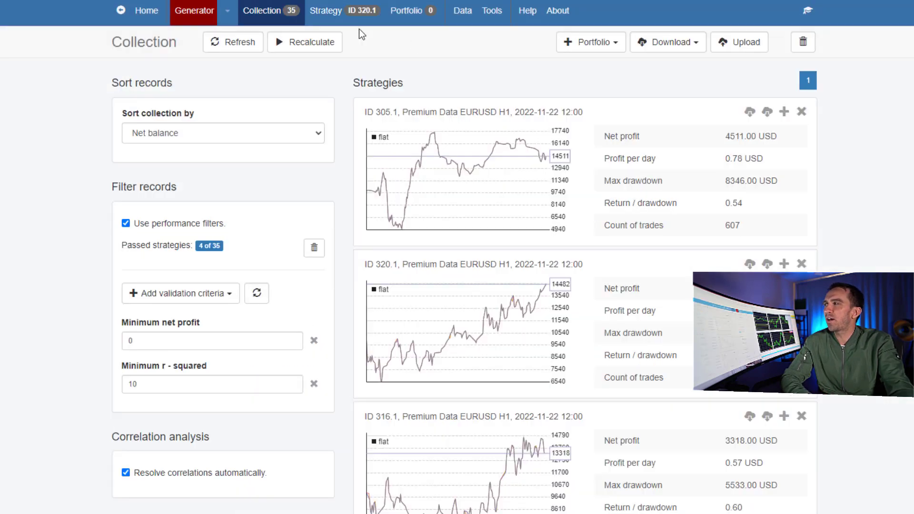
left_click(194, 12)
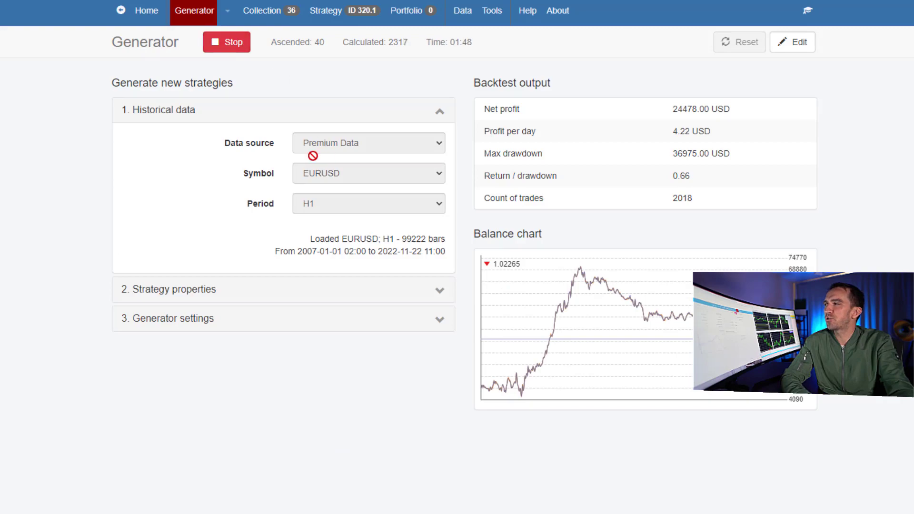
left_click(272, 10)
scroll(595, 292, "down", 1)
scroll(604, 285, "down", 2)
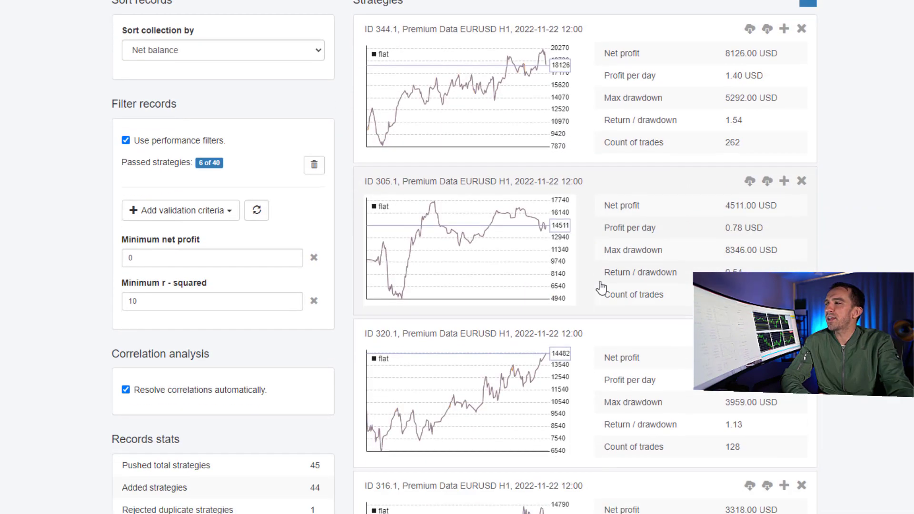
scroll(602, 288, "down", 2)
scroll(602, 288, "down", 2)
scroll(605, 285, "down", 2)
scroll(604, 285, "up", 4)
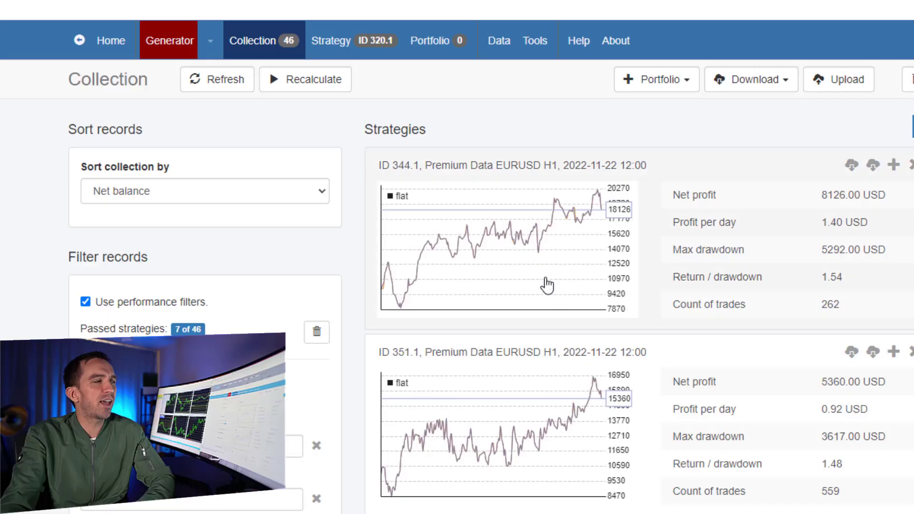
scroll(586, 316, "down", 2)
scroll(587, 318, "down", 1)
scroll(586, 318, "down", 2)
scroll(586, 318, "down", 2)
scroll(586, 318, "down", 2)
scroll(586, 314, "down", 1)
scroll(604, 336, "down", 1)
scroll(582, 362, "down", 1)
scroll(526, 351, "up", 1)
scroll(527, 351, "up", 3)
scroll(527, 351, "up", 1)
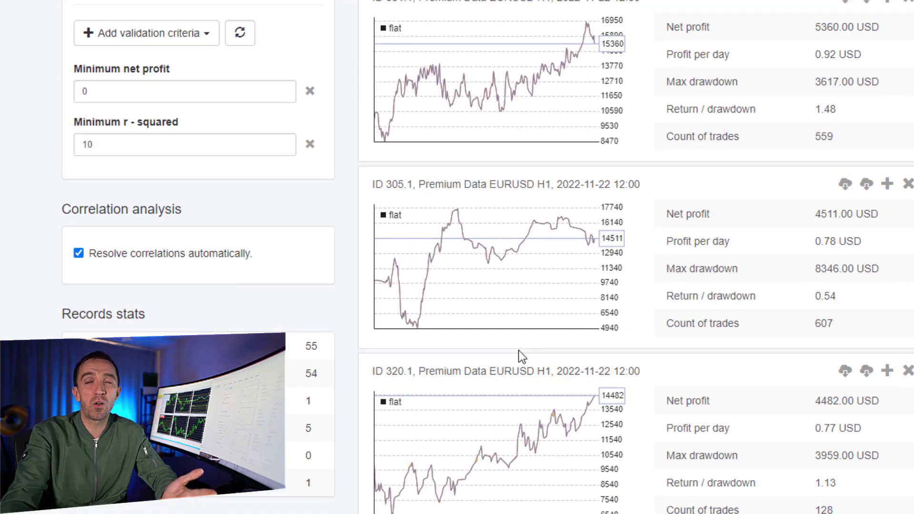
scroll(510, 327, "up", 1)
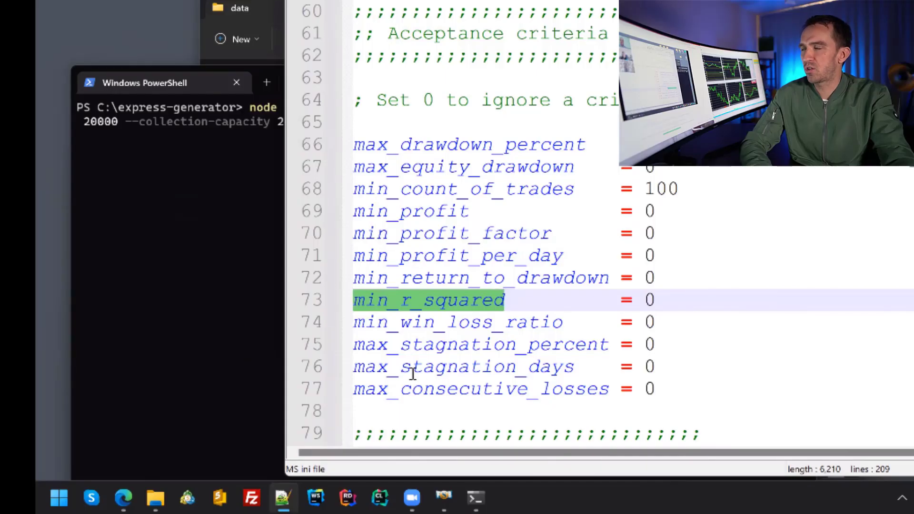
- Check the max_stagnation_percent criterion in Notepad++, then bring the PowerShell generator window forward
double_click(432, 345)
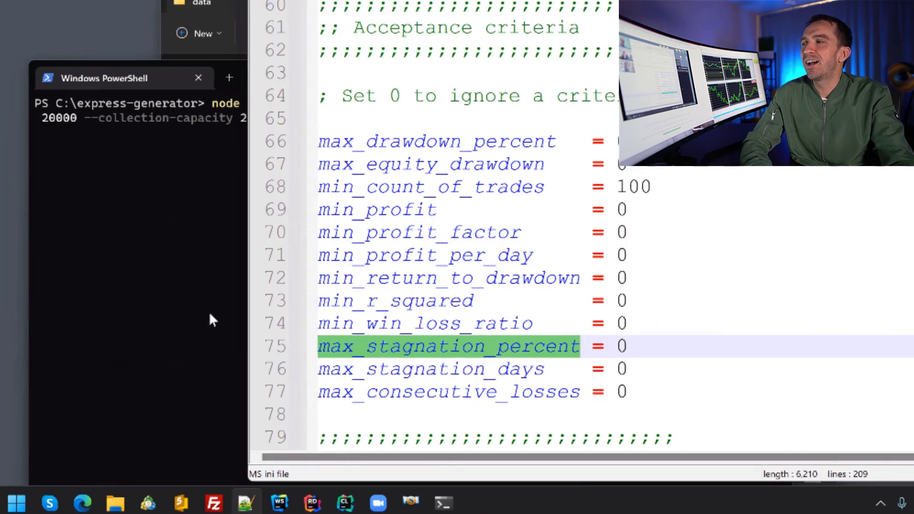
left_click(210, 321)
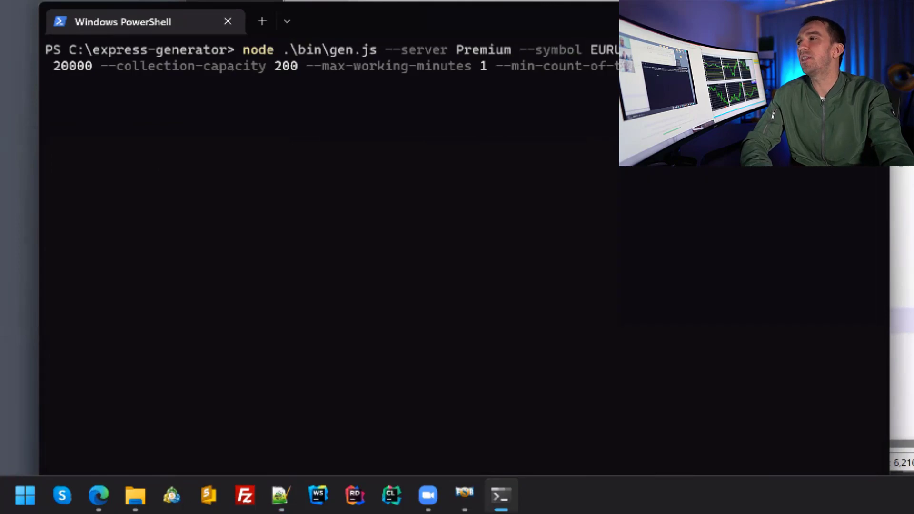
type("ent 20")
- Run the completed gen.js Express Generator command ending in 20
key("Return")
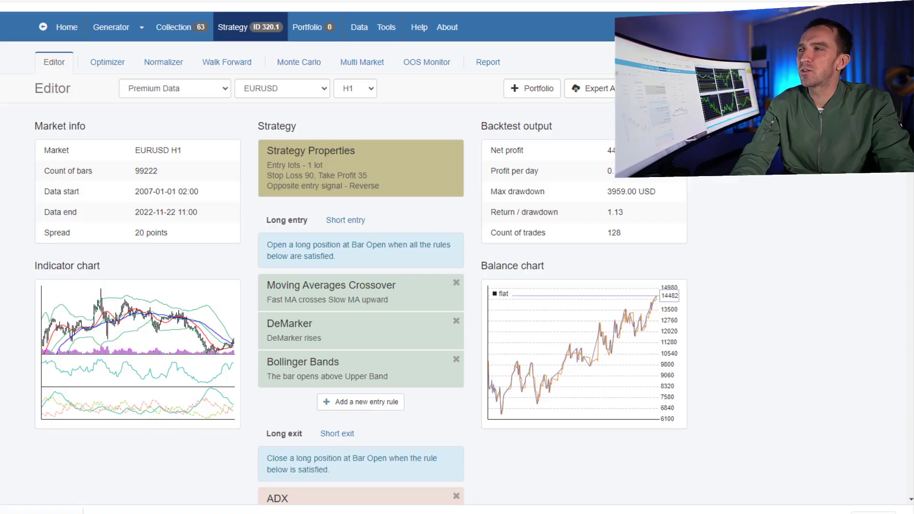
- Start a new empty strategy with a Simple Moving Averages Crossover long entry, fast 5, slow 10
left_click(667, 88)
left_click(517, 110)
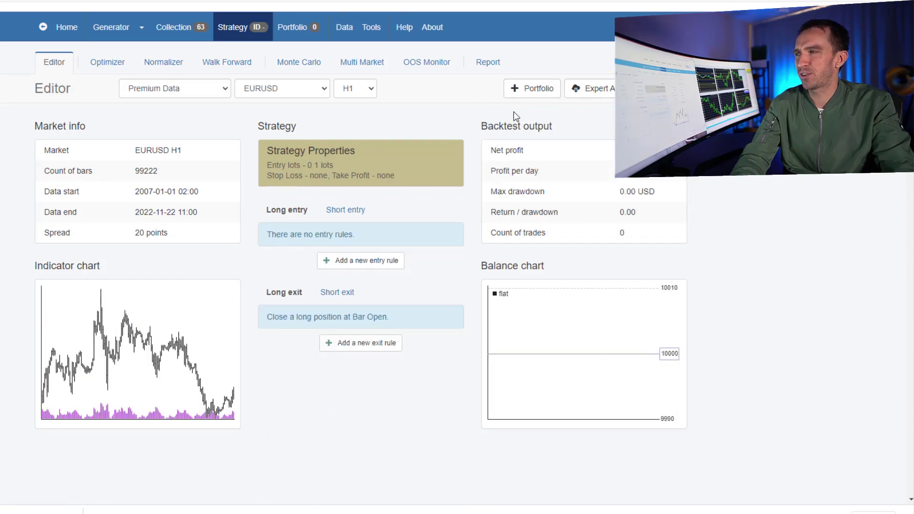
left_click(350, 264)
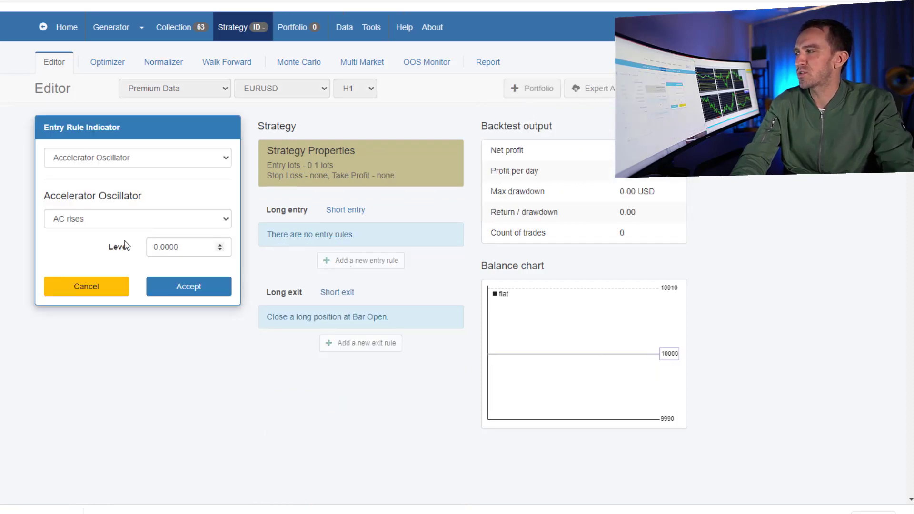
left_click(75, 157)
scroll(114, 306, "down", 3)
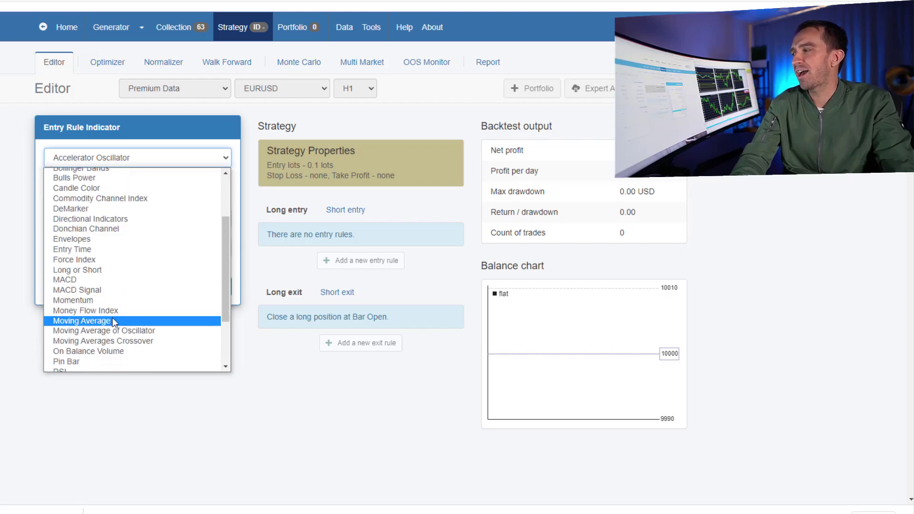
left_click(117, 341)
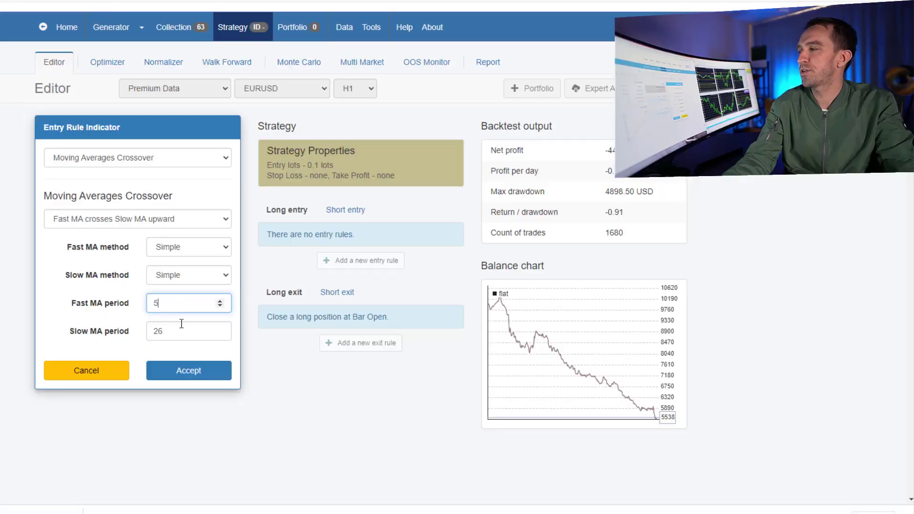
double_click(175, 330)
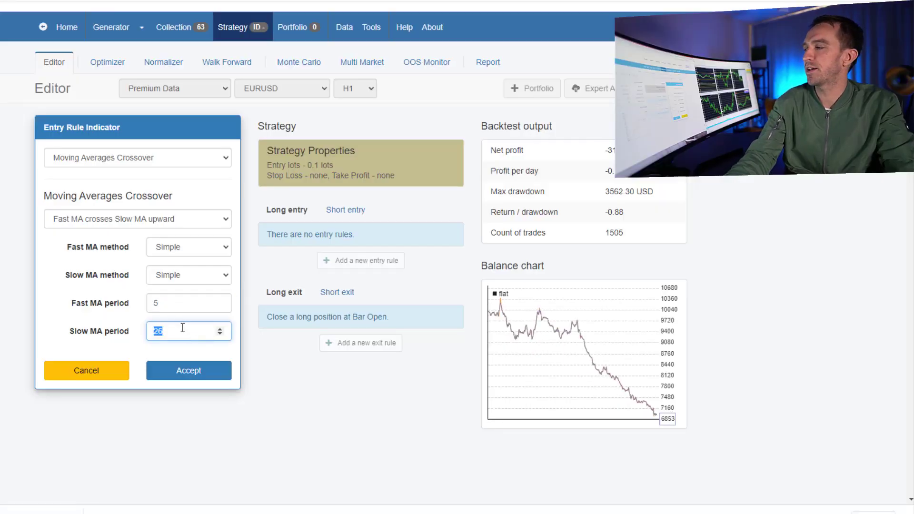
type("10")
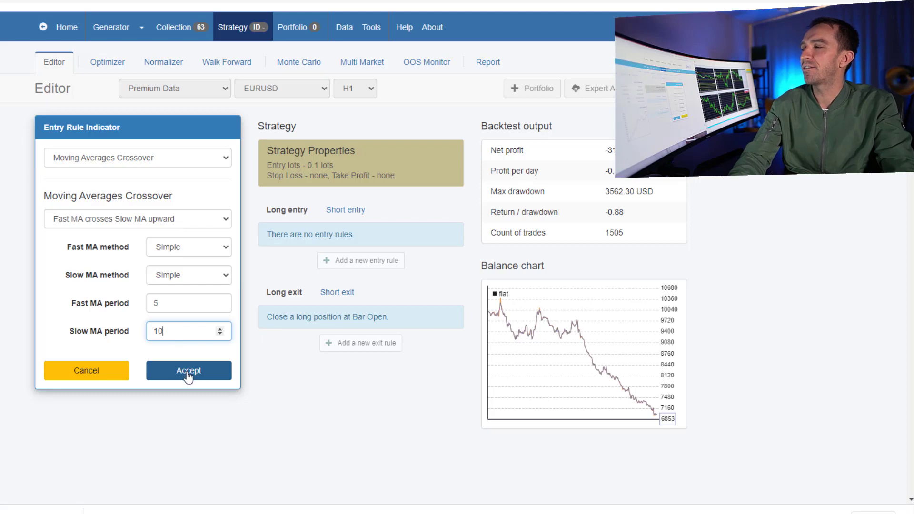
left_click(197, 373)
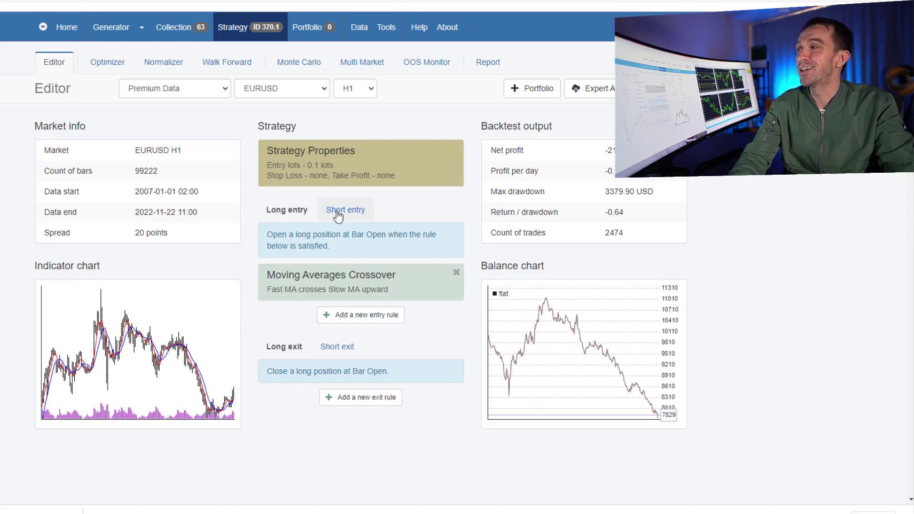
- In Strategy Properties, set Stop Loss to Fixed 6000 pips and Take Profit to Fixed 9000 pips
left_click(318, 174)
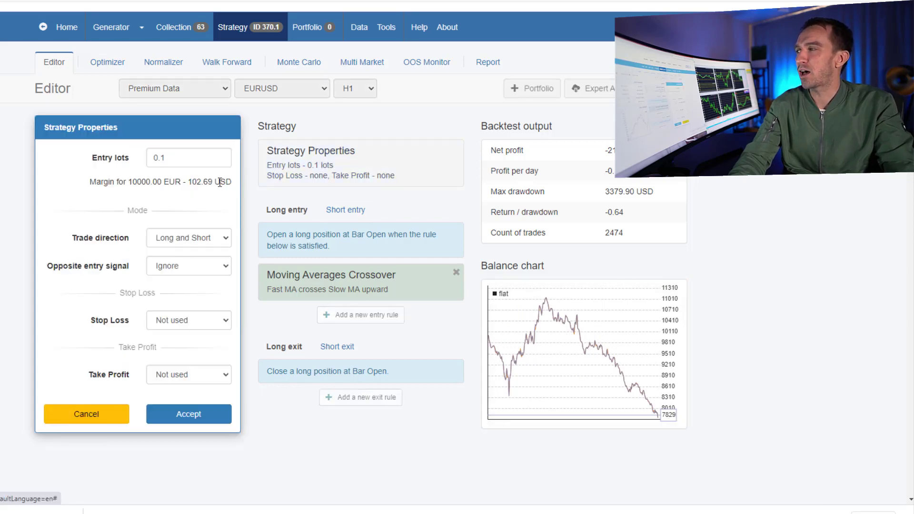
left_click(168, 323)
left_click(167, 321)
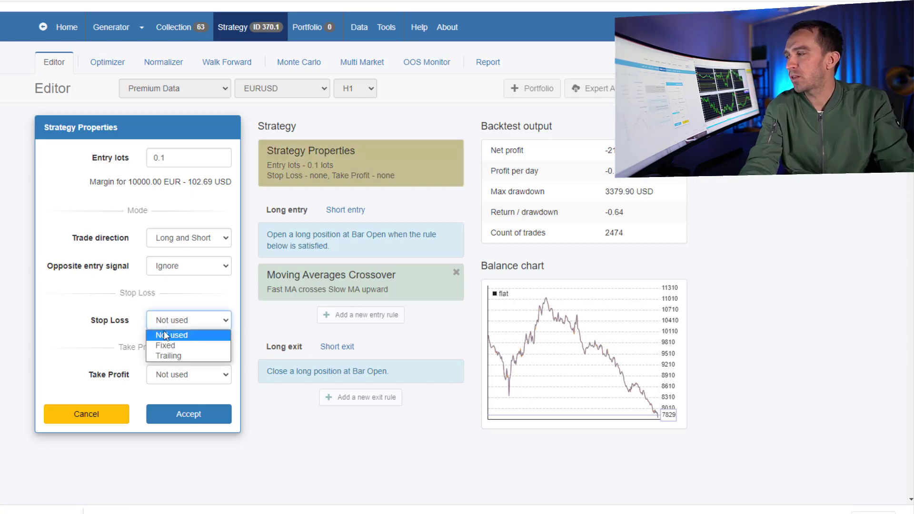
left_click(165, 343)
double_click(171, 347)
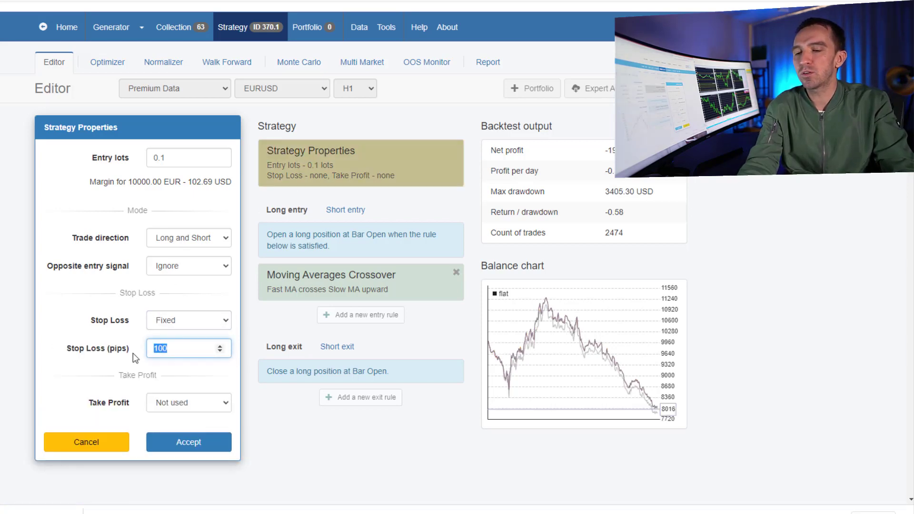
type("6")
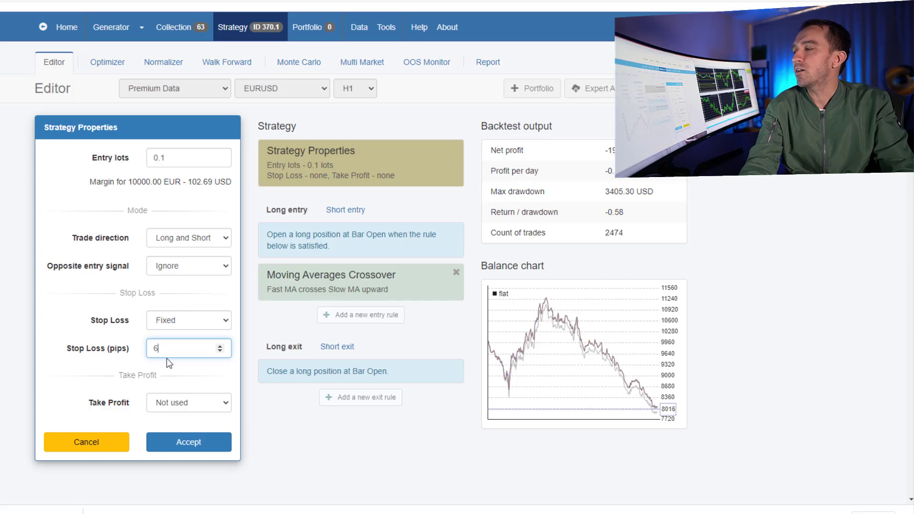
type("000")
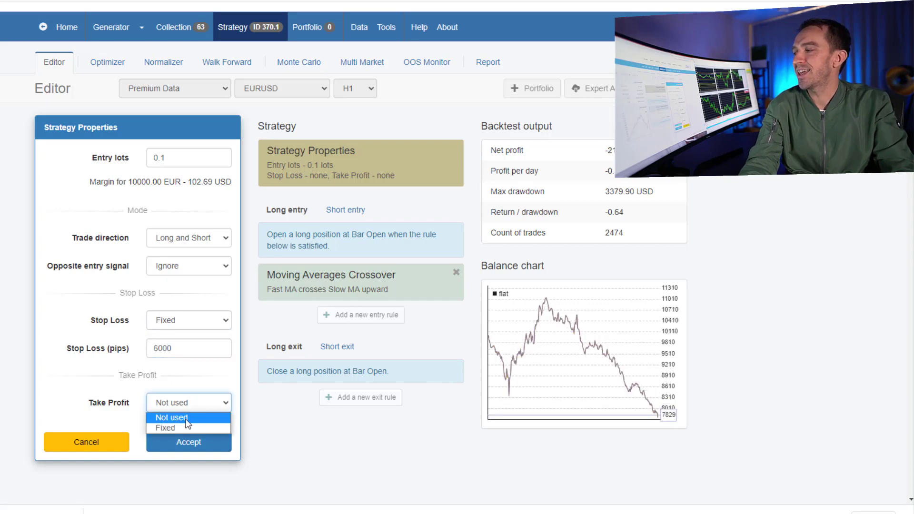
left_click(187, 426)
type("9000")
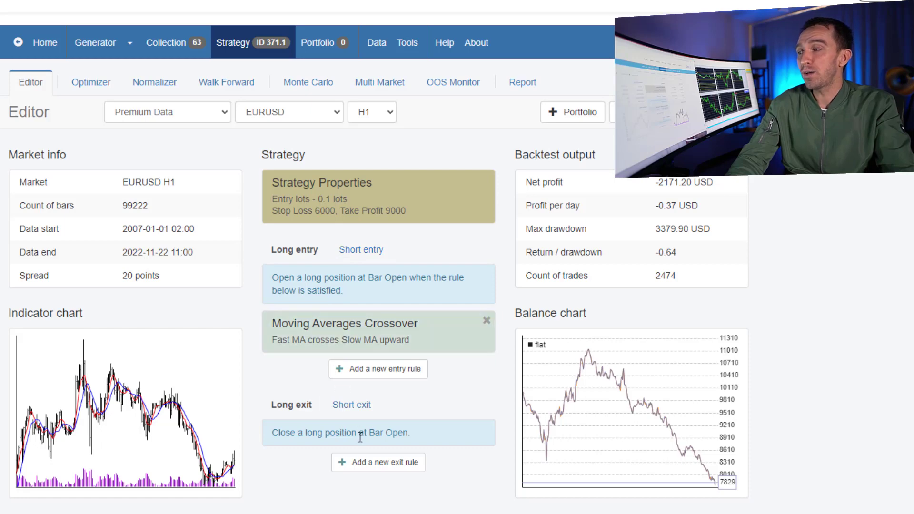
- Add an Awesome Oscillator exit rule: 'AO crosses the Level line upward'
left_click(383, 464)
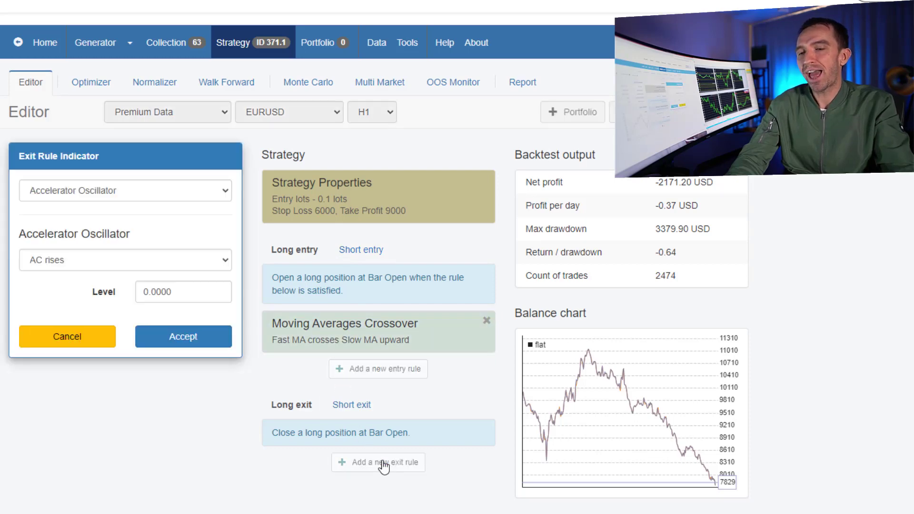
left_click(65, 191)
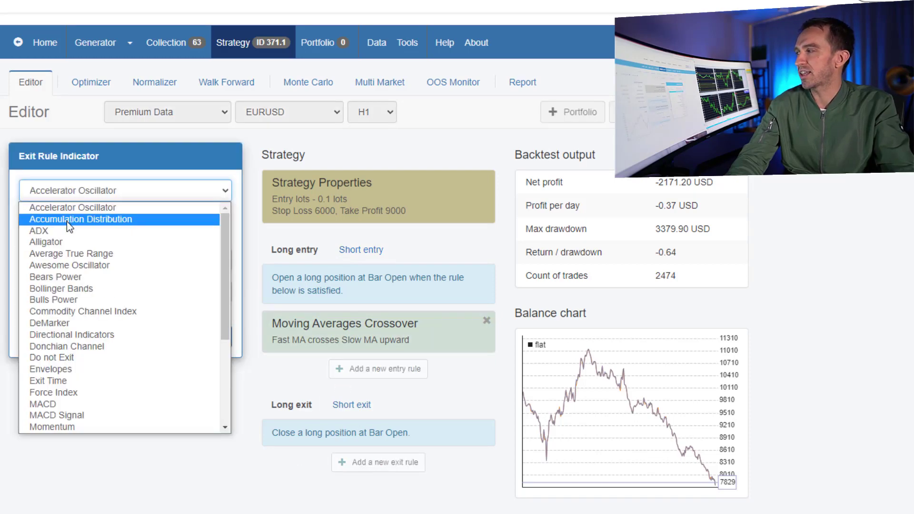
left_click(100, 267)
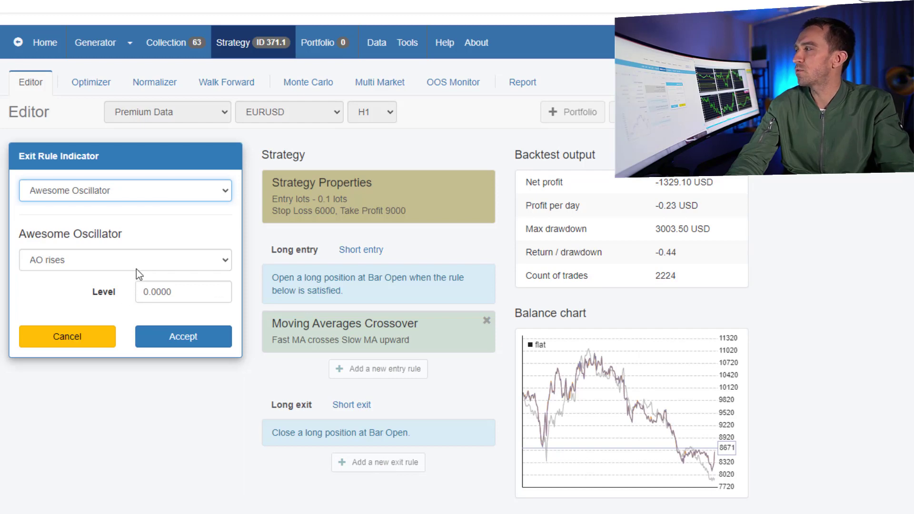
left_click(137, 269)
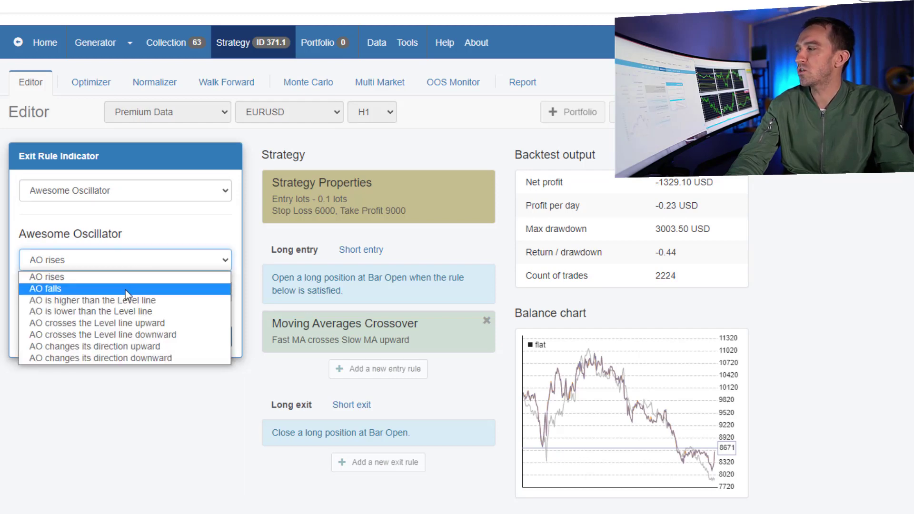
left_click(128, 324)
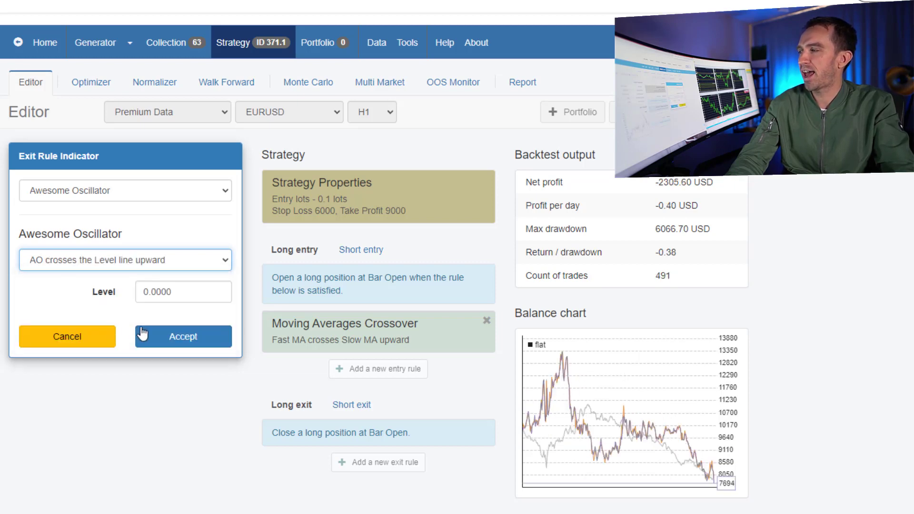
left_click(164, 339)
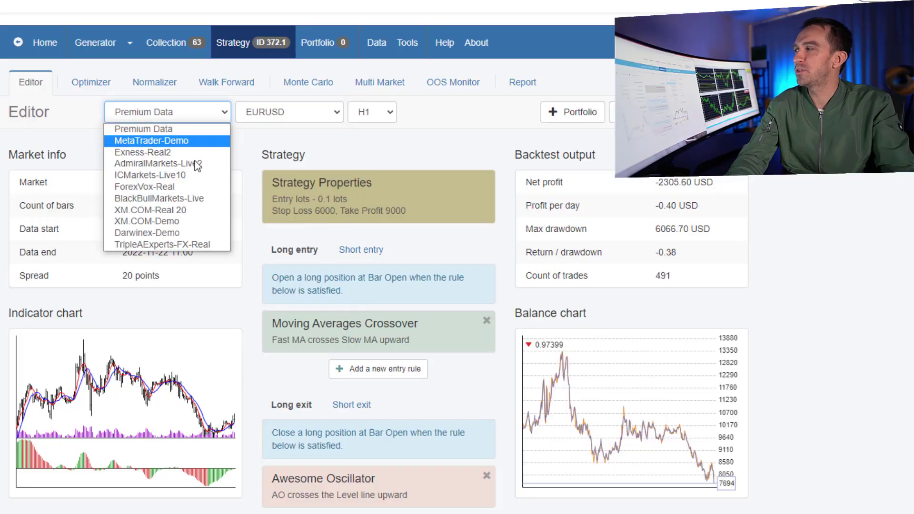
- Switch the backtest data to BlackBullMarkets-Live with the NAS100 symbol
left_click(158, 198)
left_click(279, 114)
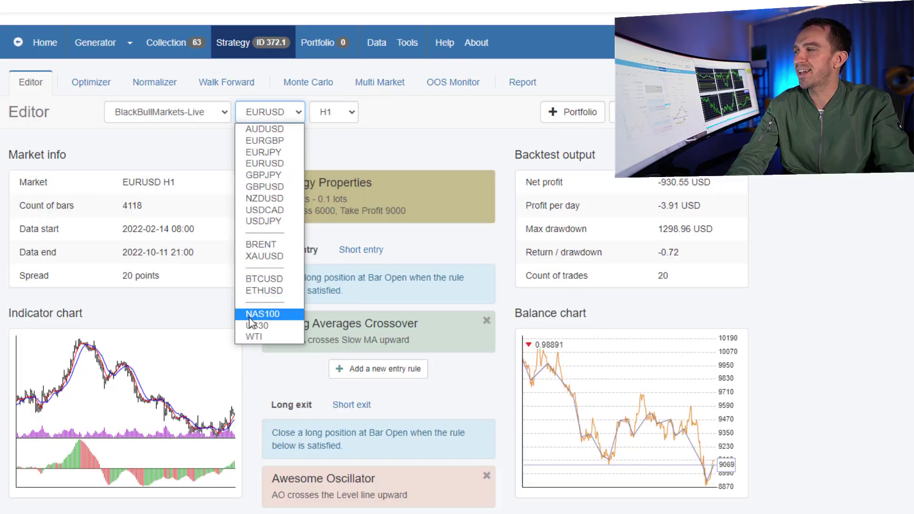
left_click(273, 315)
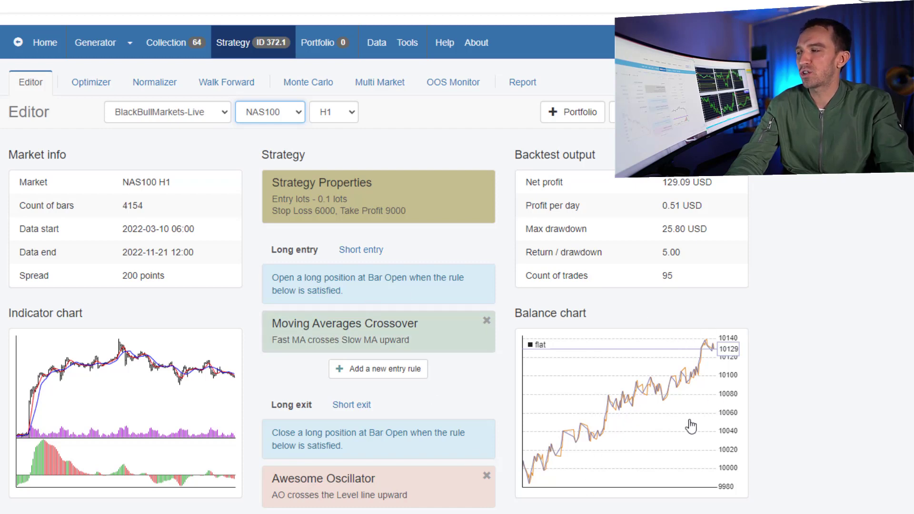
- Lower the crossover entry's Fast MA period to 4 and Slow MA period to 8
left_click(315, 332)
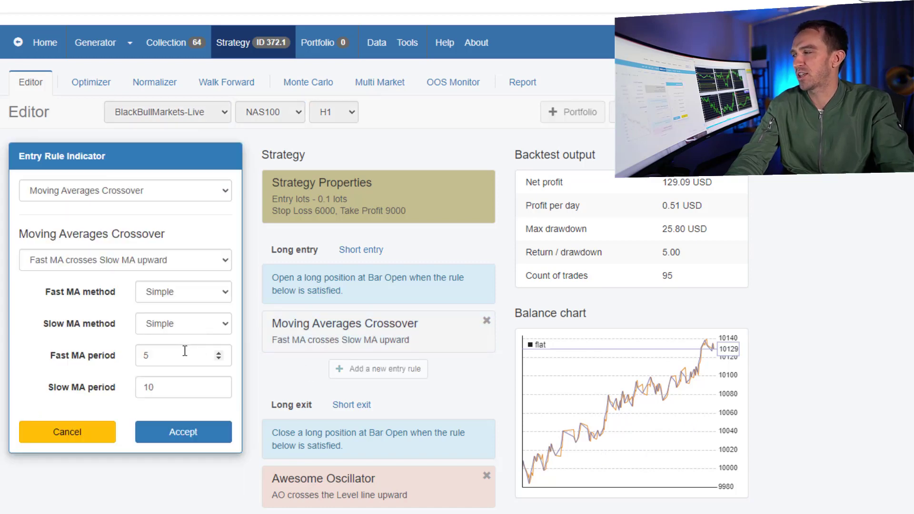
left_click(219, 359)
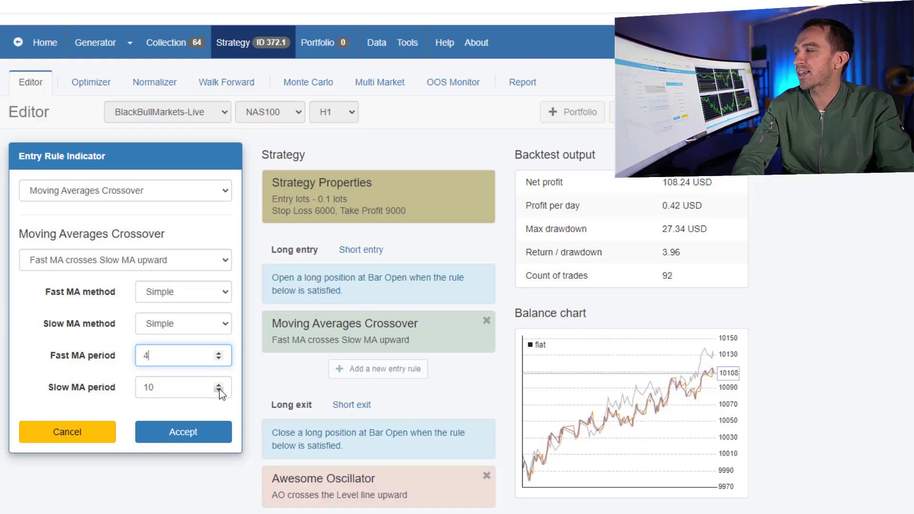
left_click(219, 390)
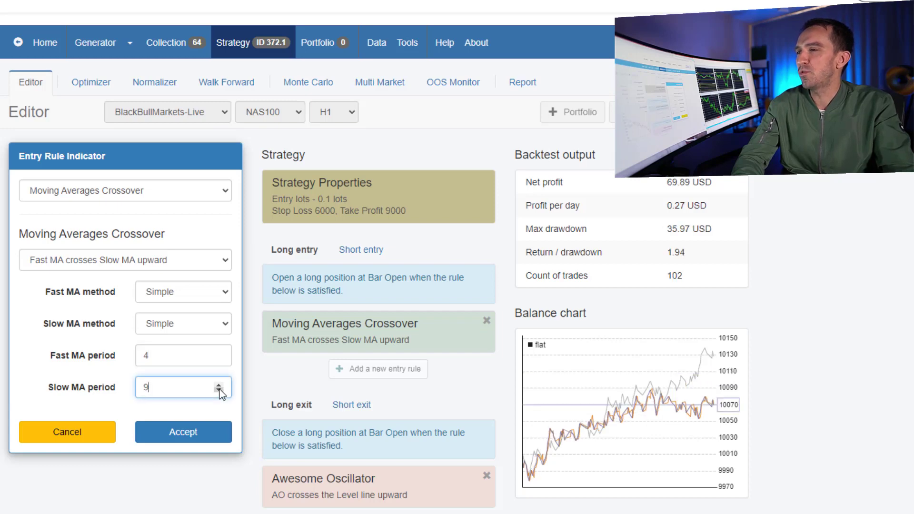
left_click(218, 390)
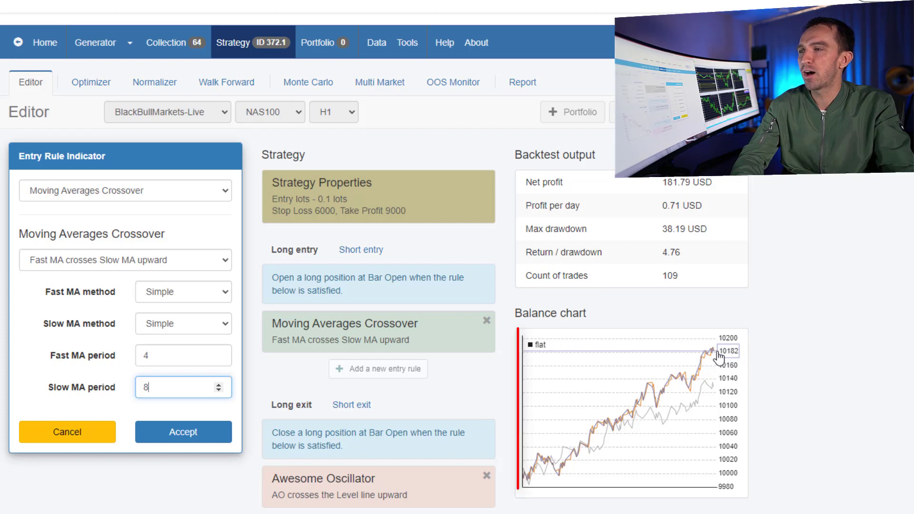
- Accept the 4/8 crossover periods and set the strategy's entry lots to 10
left_click(183, 432)
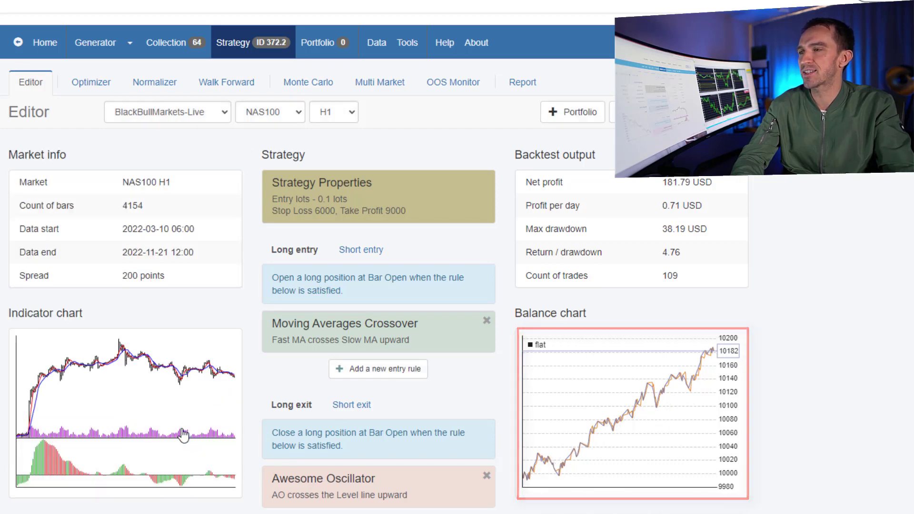
left_click(309, 217)
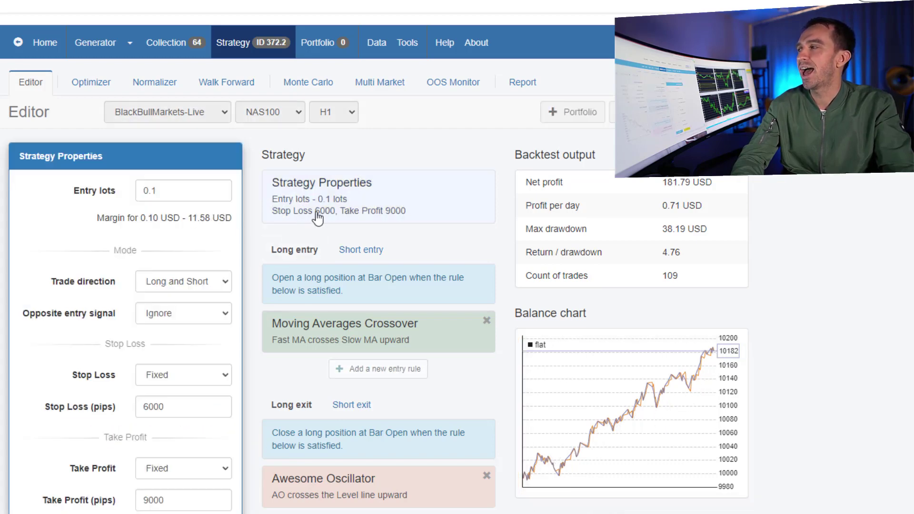
left_click(157, 191)
key("BackSpace")
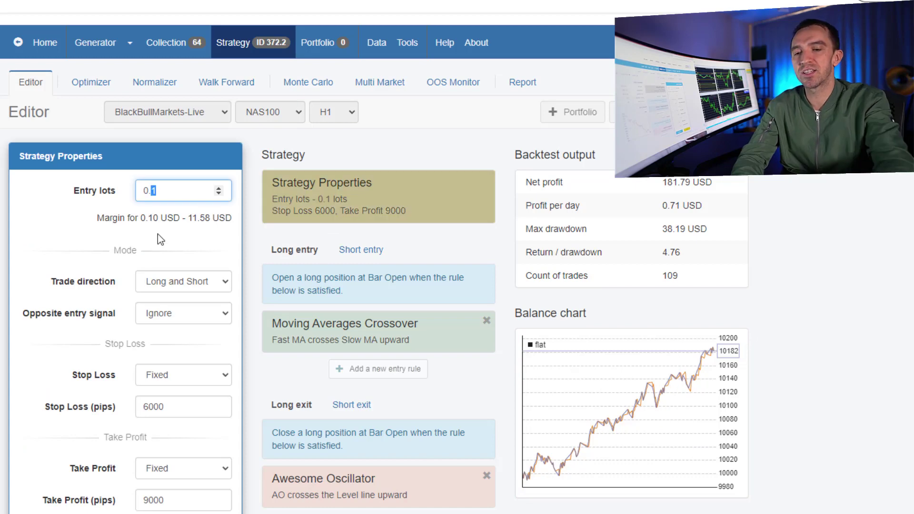
key("BackSpace")
key("BackSpace")
type("1")
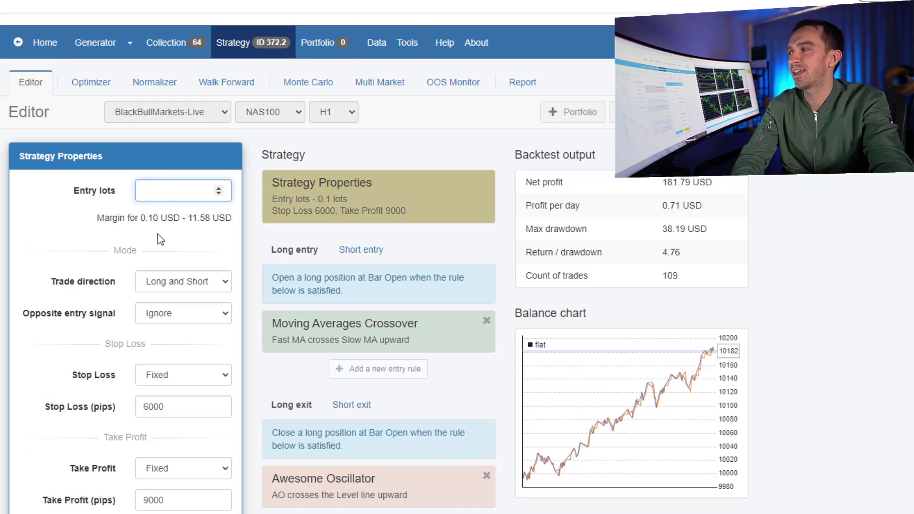
type("0")
key("Return")
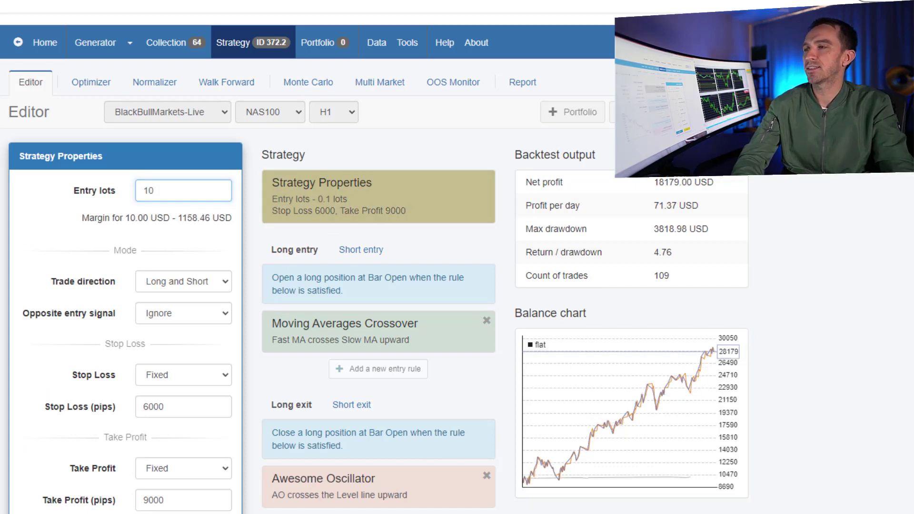